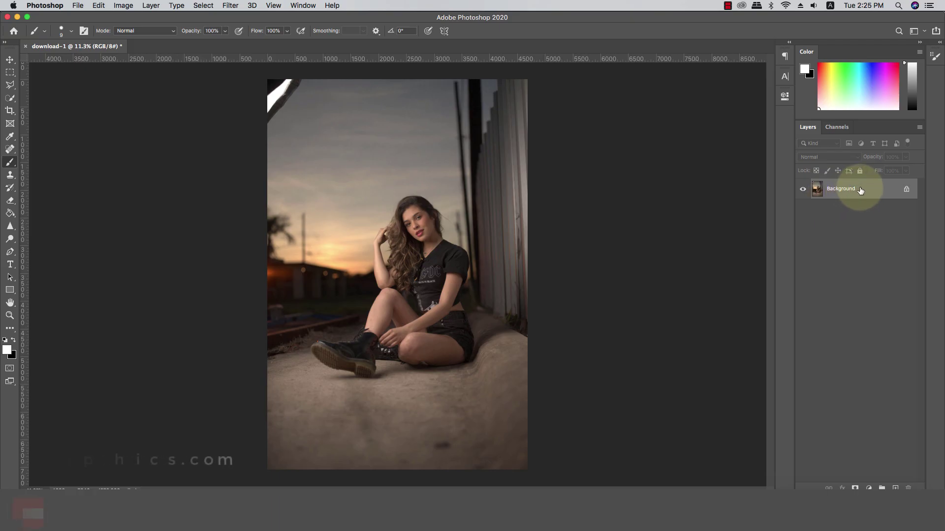
Create a Background copy layer from the portrait's Background layer.
left_click_drag(862, 189, 895, 488)
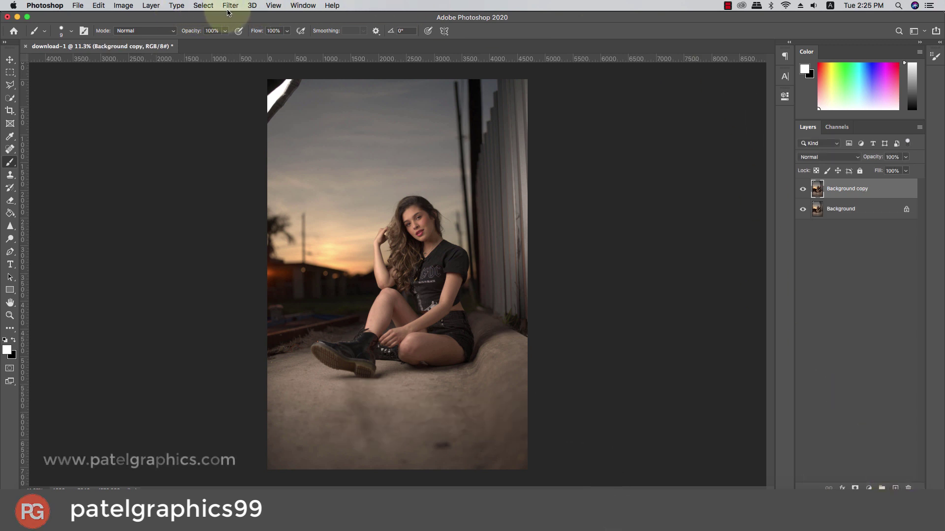
Heal away the white leaf in the top-left corner with a 600 px Spot Healing Brush.
key("j")
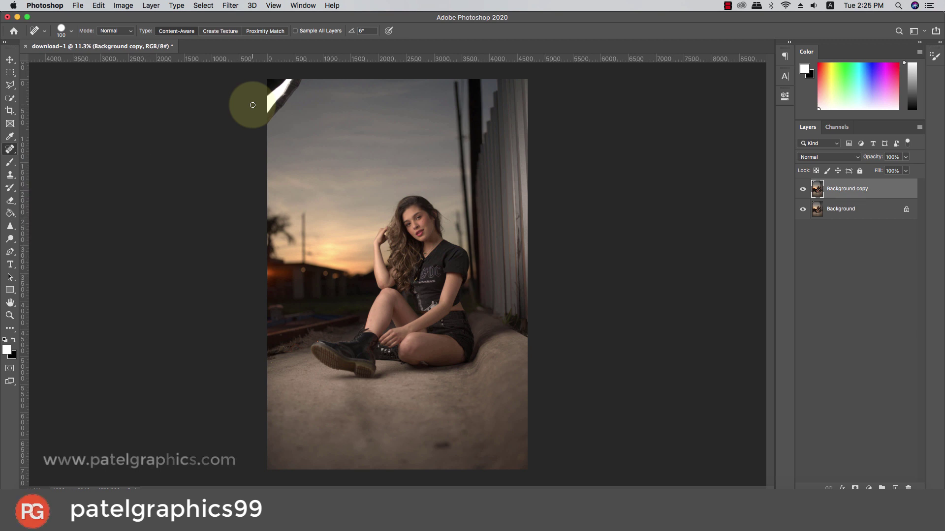
key("bracketright")
key("bracketright")
key("bracketright")
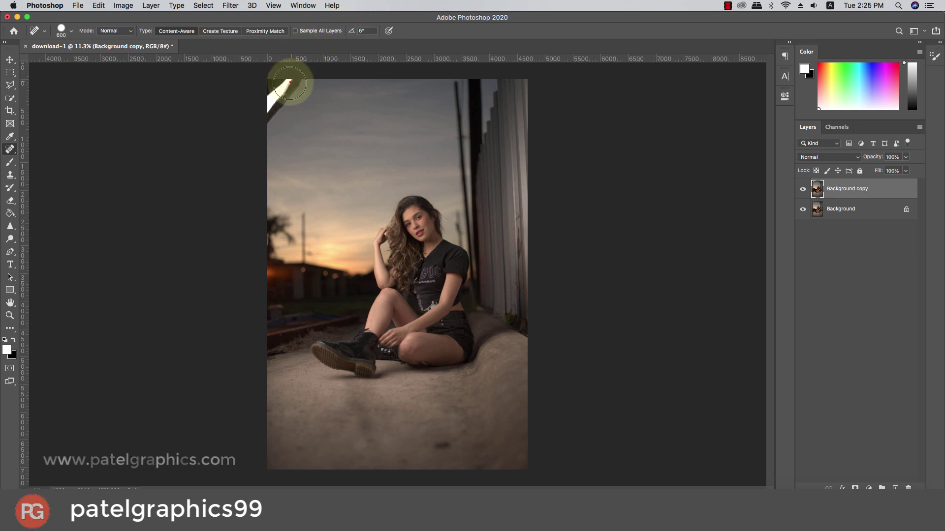
left_click_drag(290, 83, 285, 84)
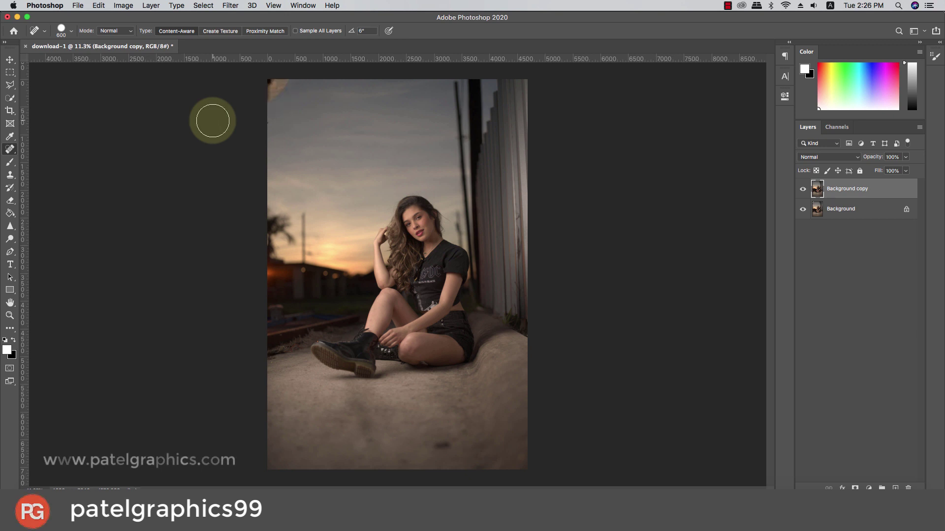
mouse_move(270, 84)
left_mouse_down()
mouse_move(256, 115)
mouse_move(214, 121)
left_mouse_up()
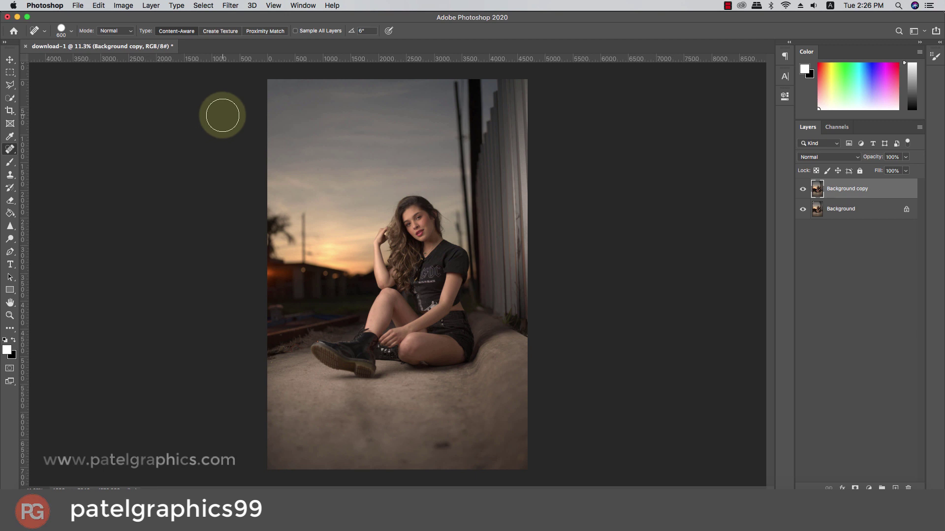
key("bracketleft")
key("bracketleft")
key("bracketleft")
left_click(288, 93)
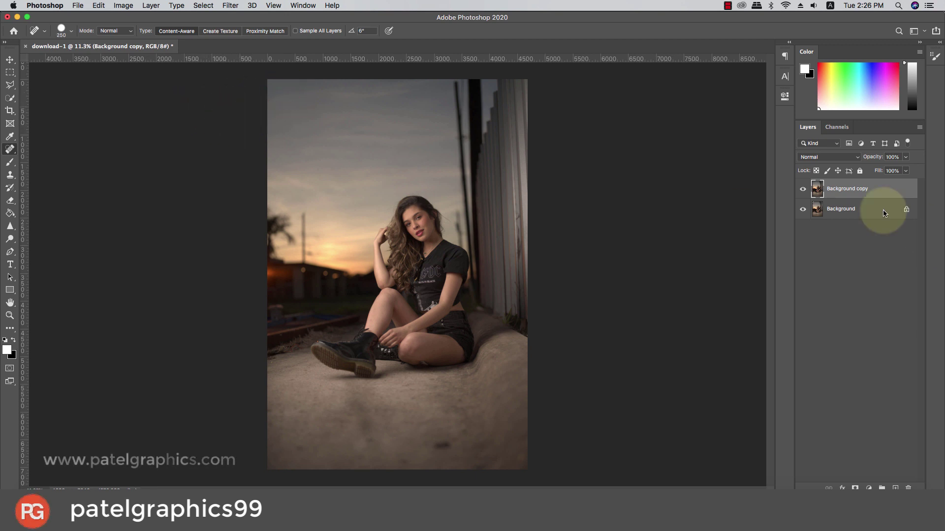
Compare the retouched layer with the original, then duplicate it.
left_click(801, 190)
left_click(801, 190)
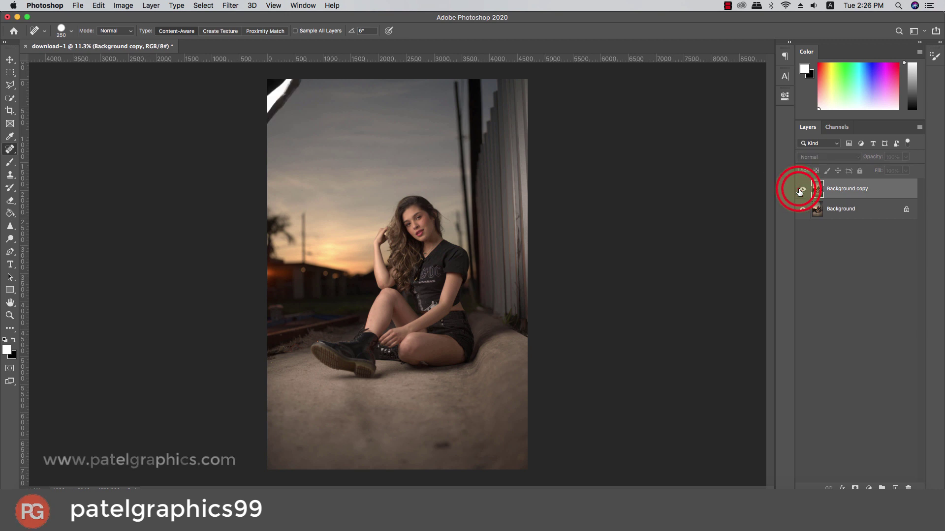
left_click(801, 190)
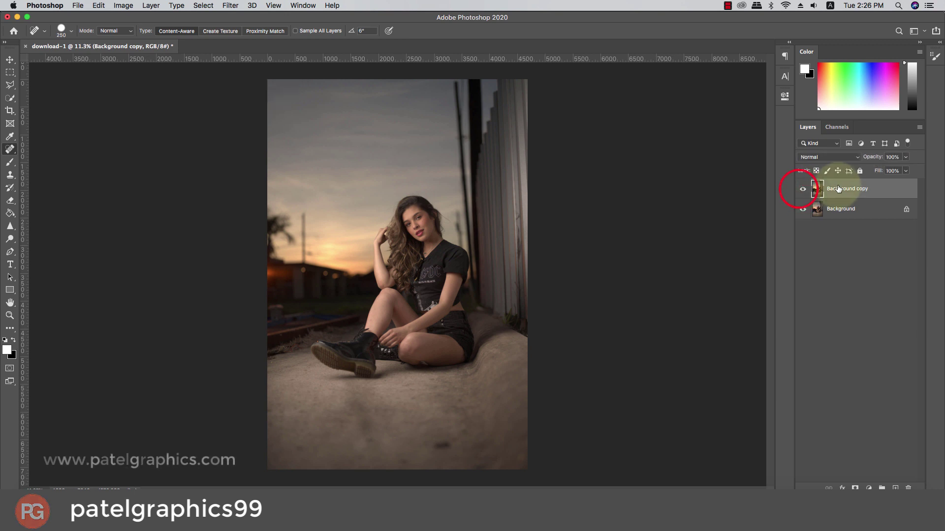
key("super+j")
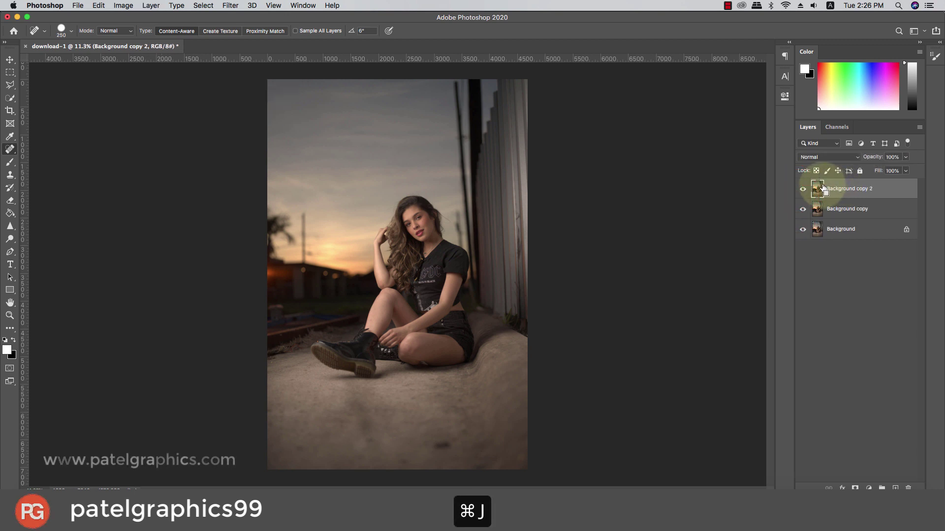
Open the Camera Raw Filter on the top layer and apply Auto tone correction.
left_click(833, 190)
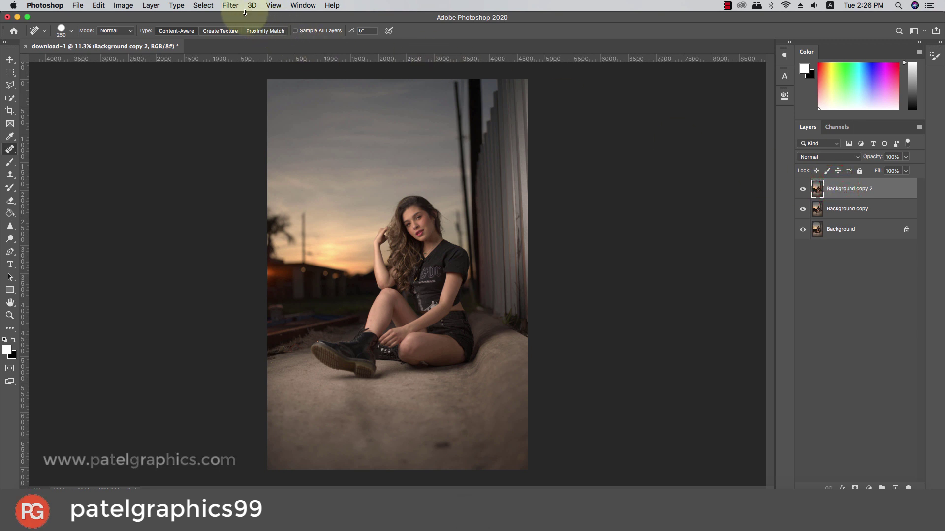
left_click(231, 5)
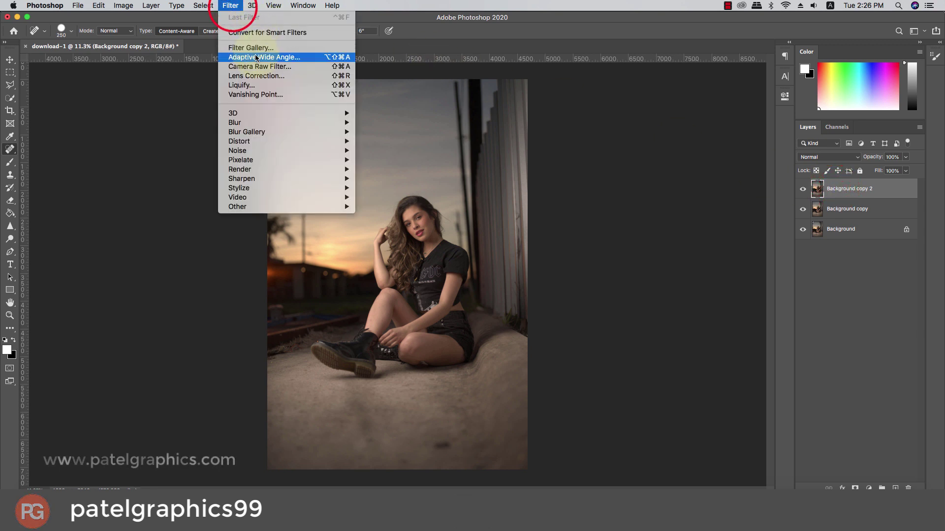
left_click(278, 69)
left_click_drag(790, 346, 786, 183)
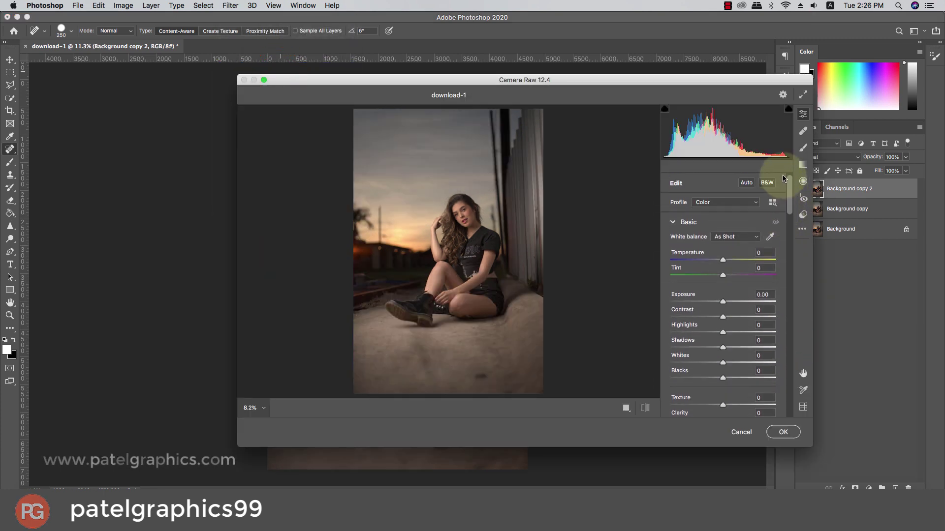
left_click(746, 183)
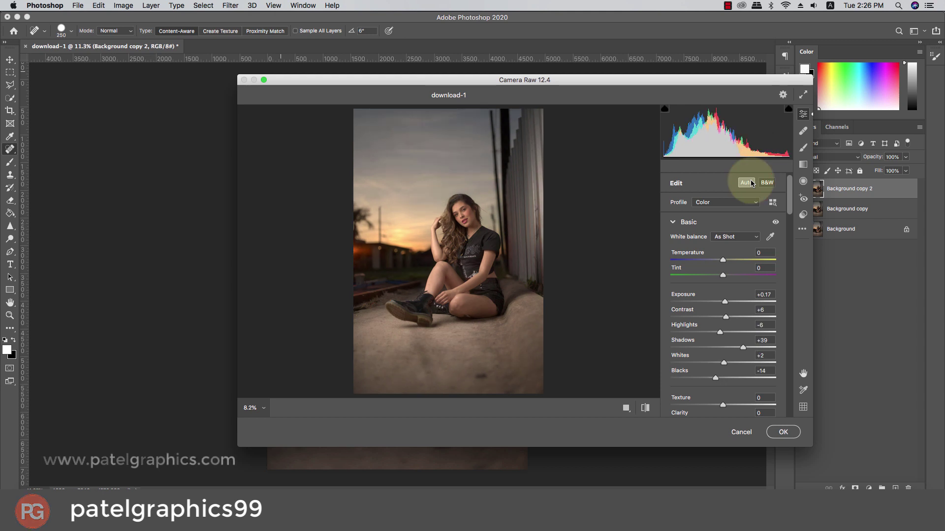
left_click(747, 182)
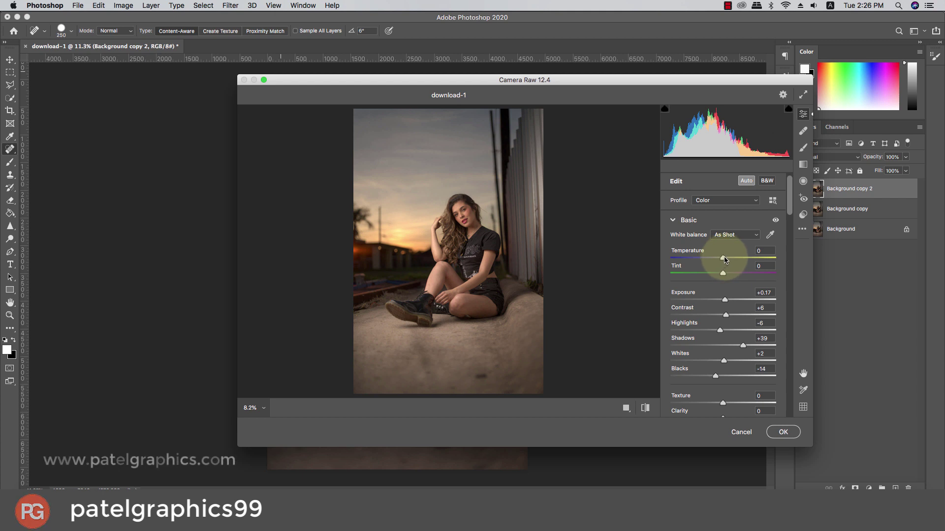
Set Temperature to -9, Vibrance +35, Blacks +3 and Clarity +21.
left_click_drag(724, 257, 716, 255)
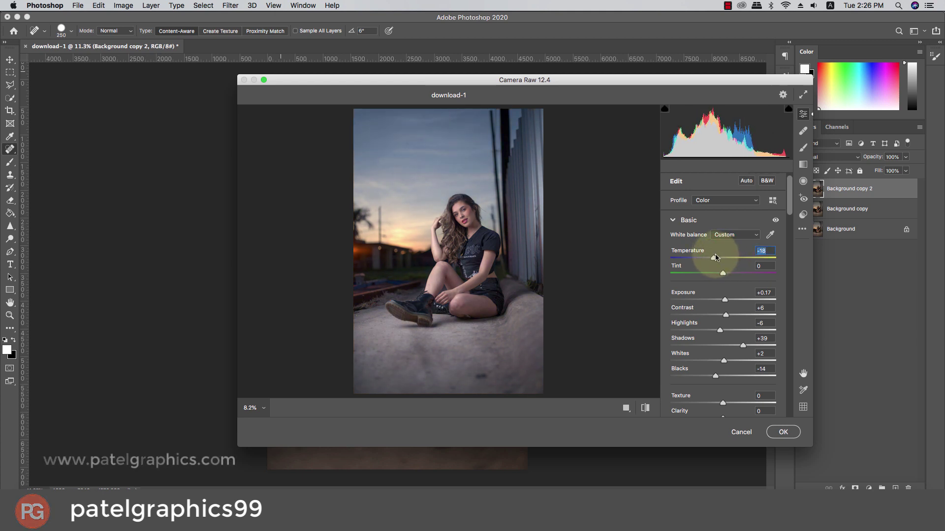
left_click_drag(715, 261, 719, 264)
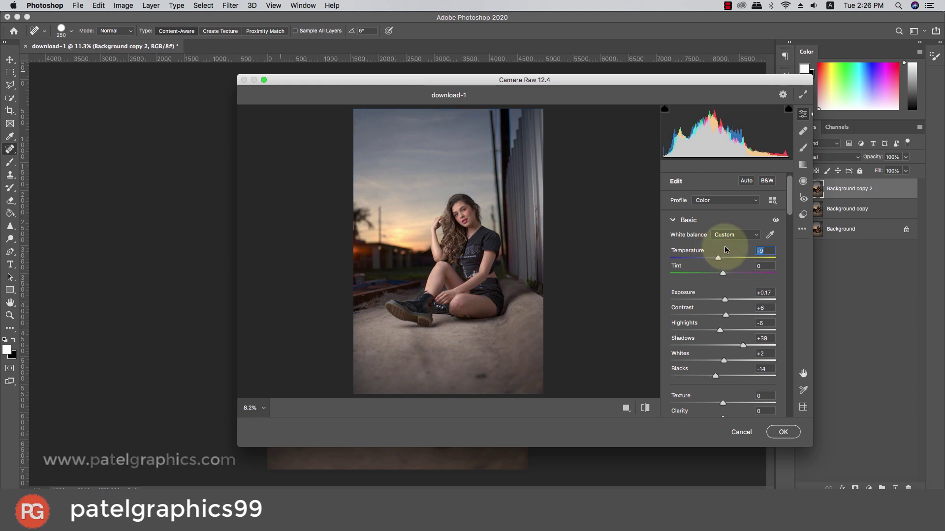
left_click_drag(789, 197, 790, 223)
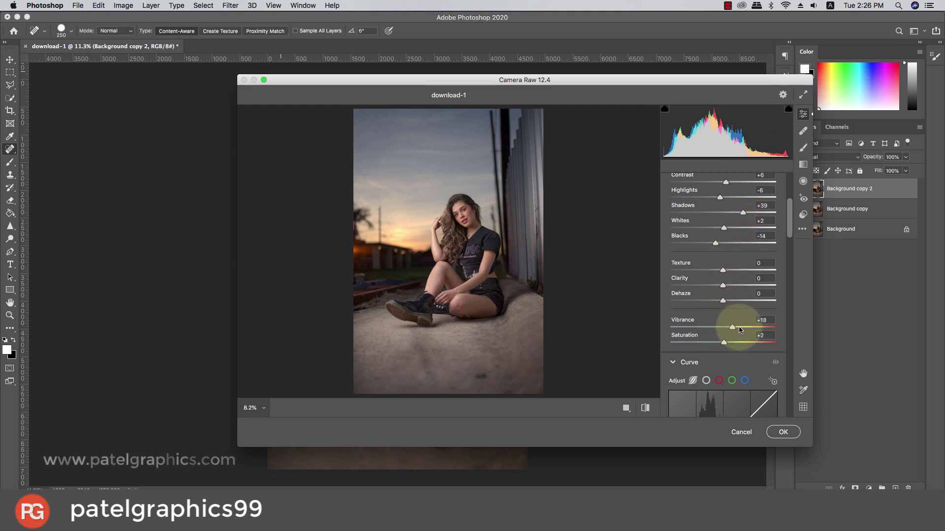
left_click_drag(739, 329, 741, 328)
scroll(723, 312, "down", 2)
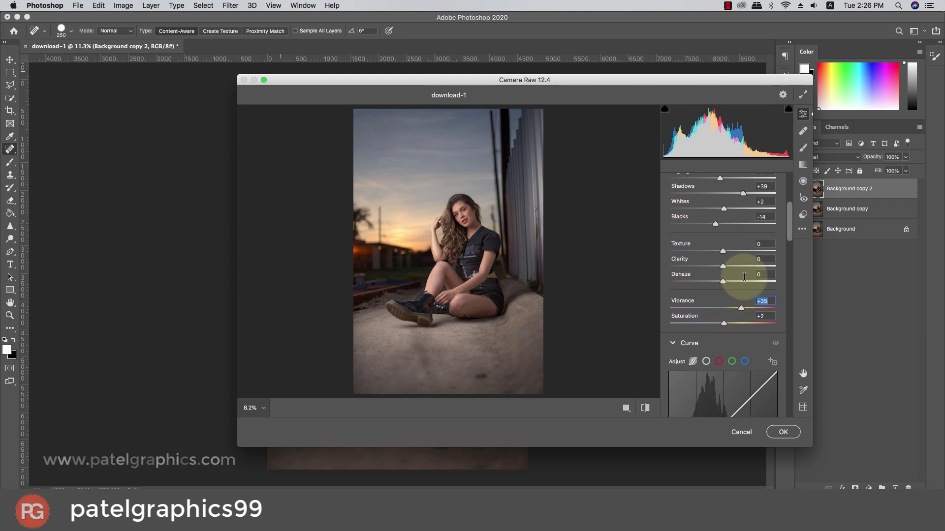
left_click_drag(790, 222, 792, 224)
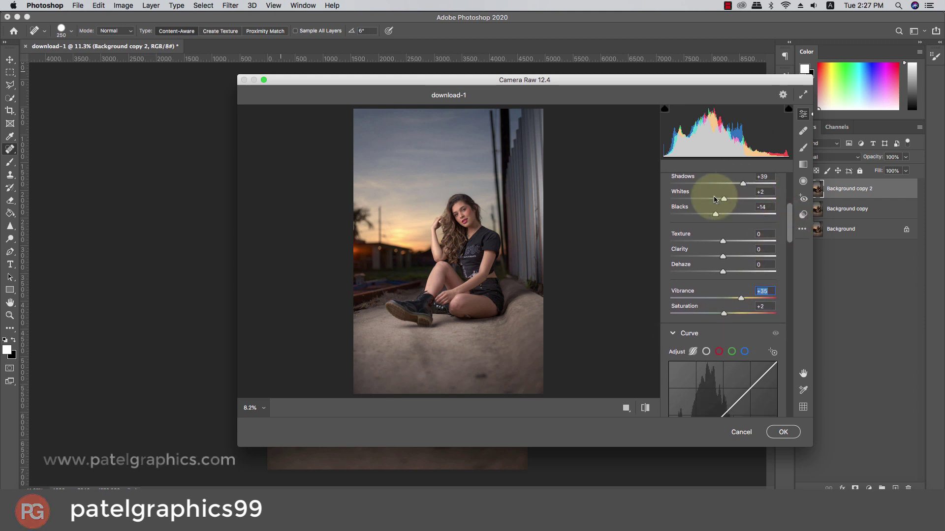
left_click(724, 215)
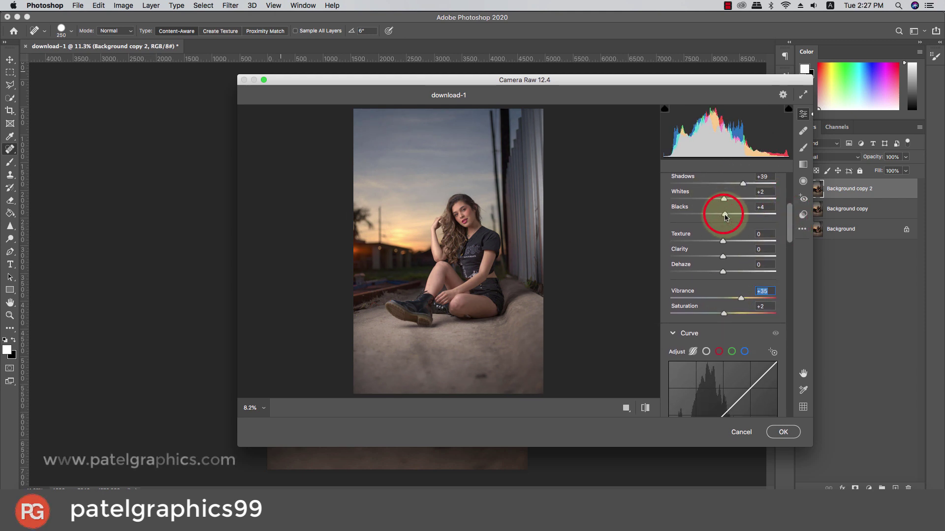
scroll(724, 216, "down", 1)
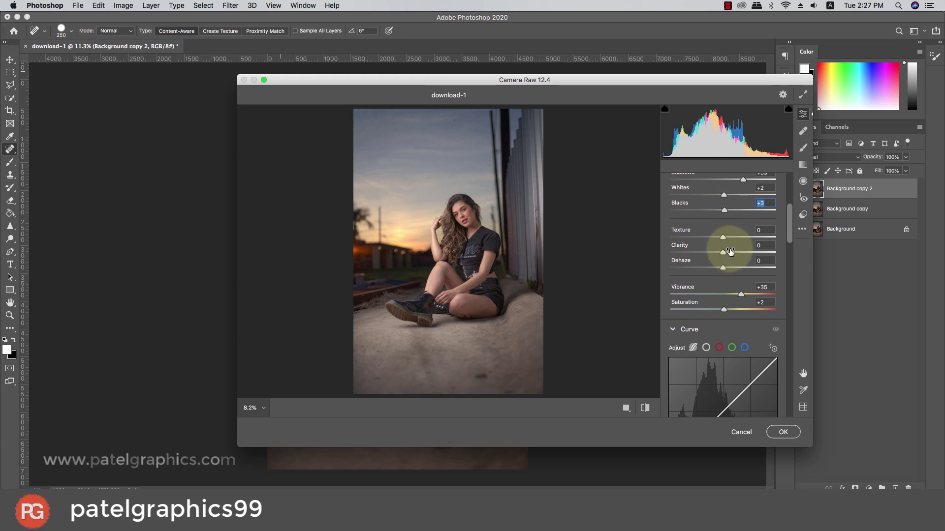
left_click_drag(728, 251, 734, 253)
scroll(726, 250, "down", 1)
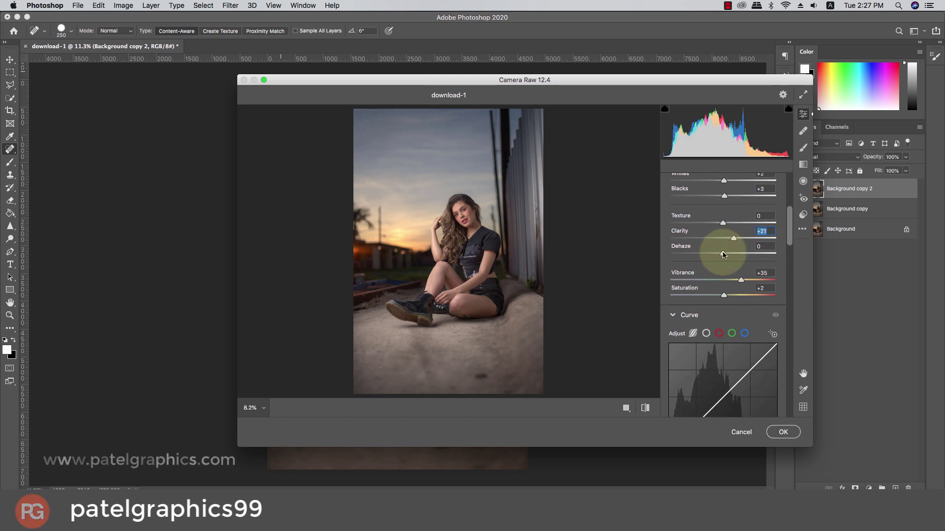
Brighten the Oranges luminance and raise Blue Primary saturation to +37.
left_click_drag(788, 227, 776, 294)
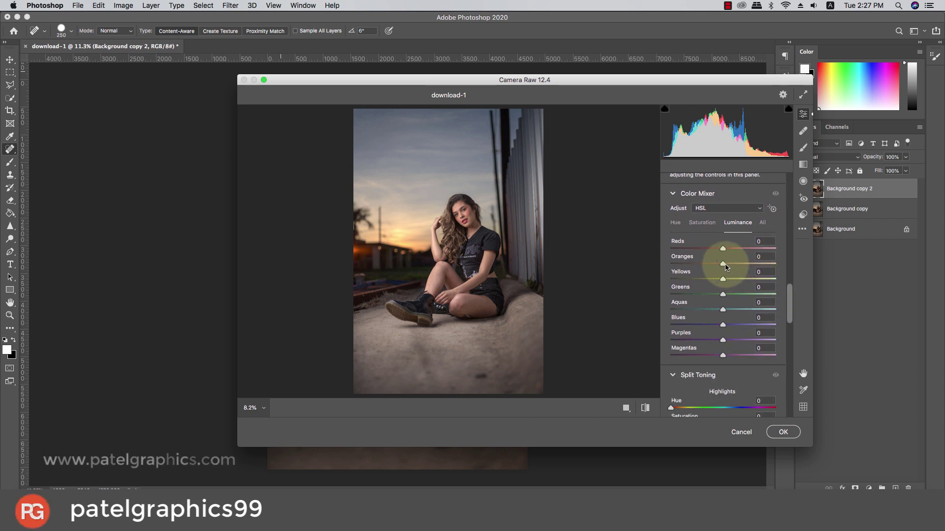
left_click_drag(725, 265, 729, 268)
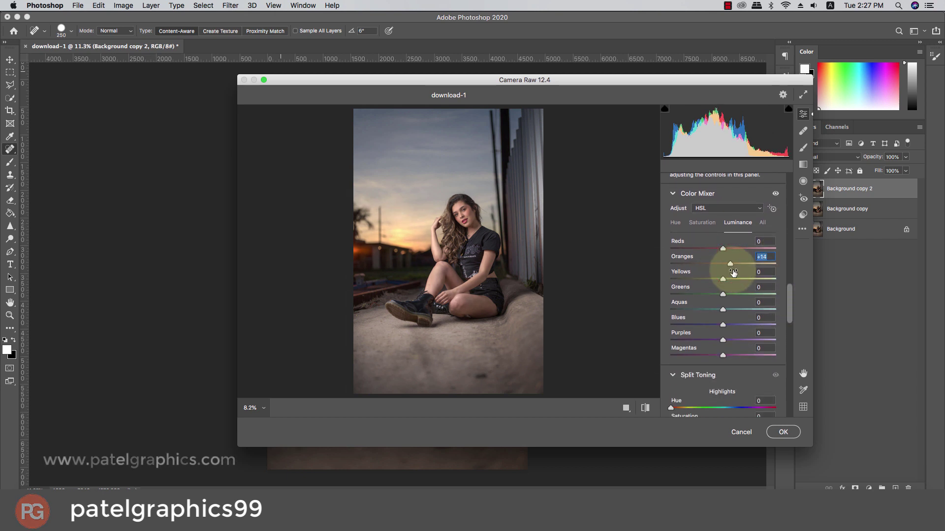
left_click_drag(790, 297, 790, 388)
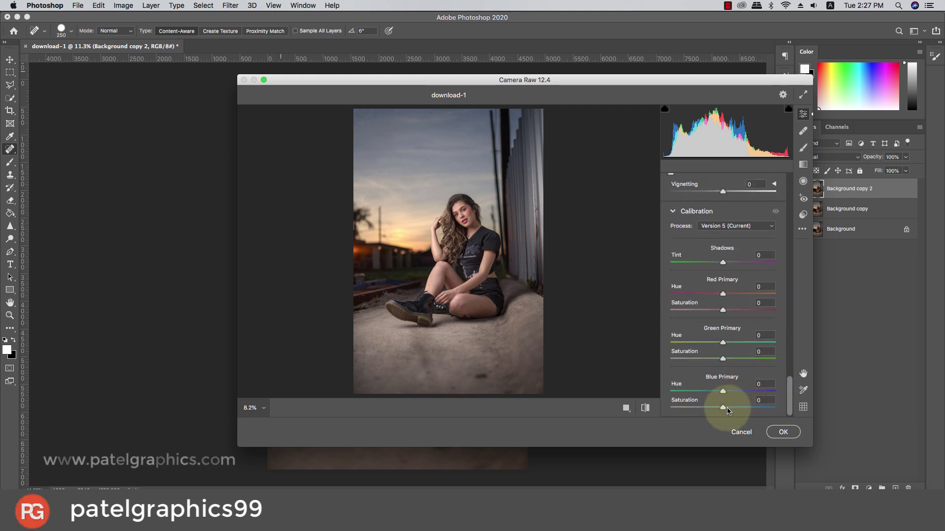
mouse_move(729, 410)
left_mouse_down()
mouse_move(743, 411)
mouse_move(713, 391)
left_mouse_up()
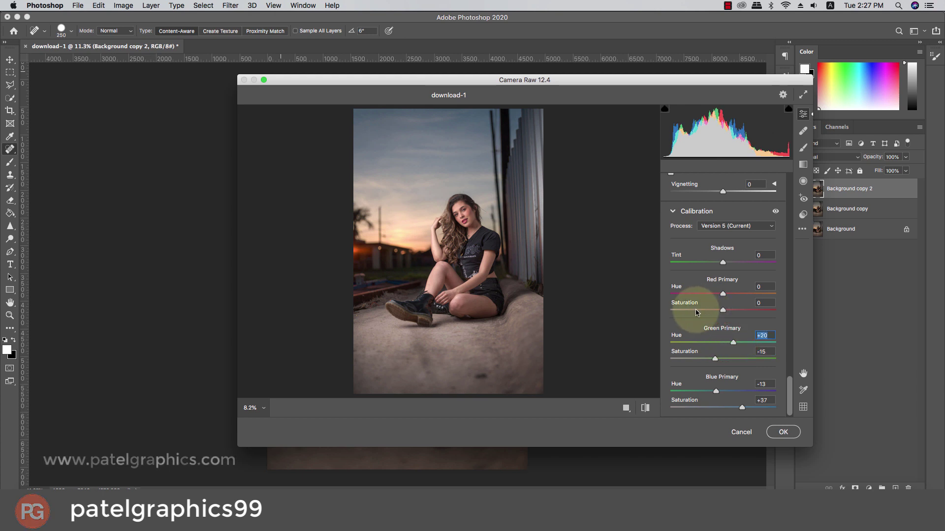
Set Red Primary hue +11 and saturation -3, and add a -8 vignette.
left_click(716, 309)
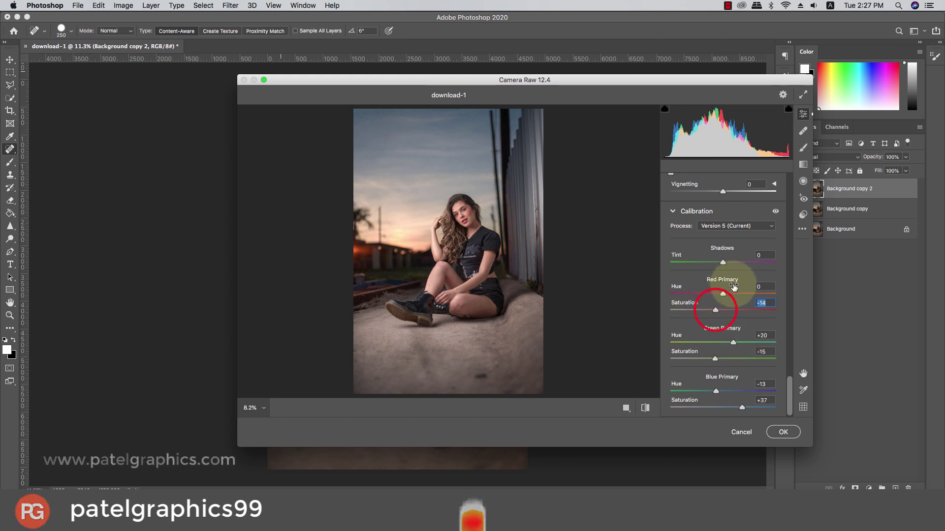
left_click(730, 294)
left_click_drag(732, 295, 719, 310)
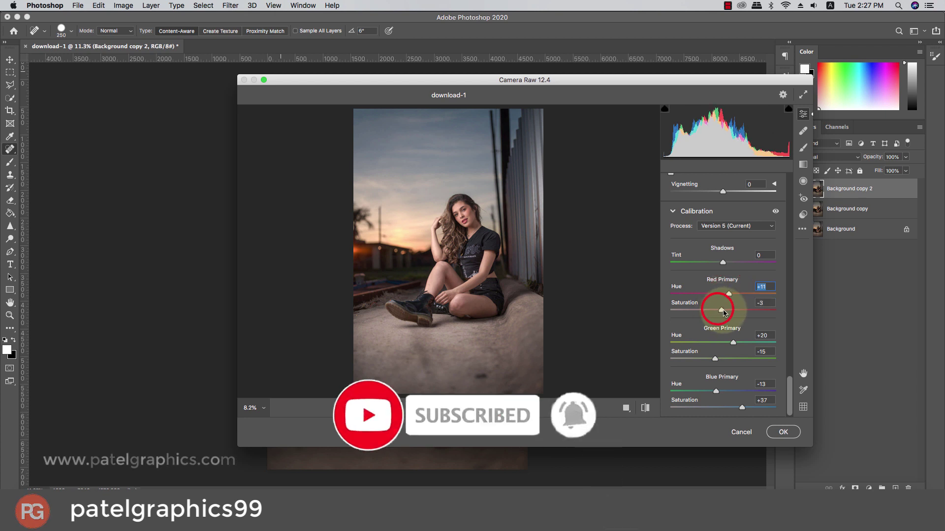
left_click_drag(787, 388, 789, 368)
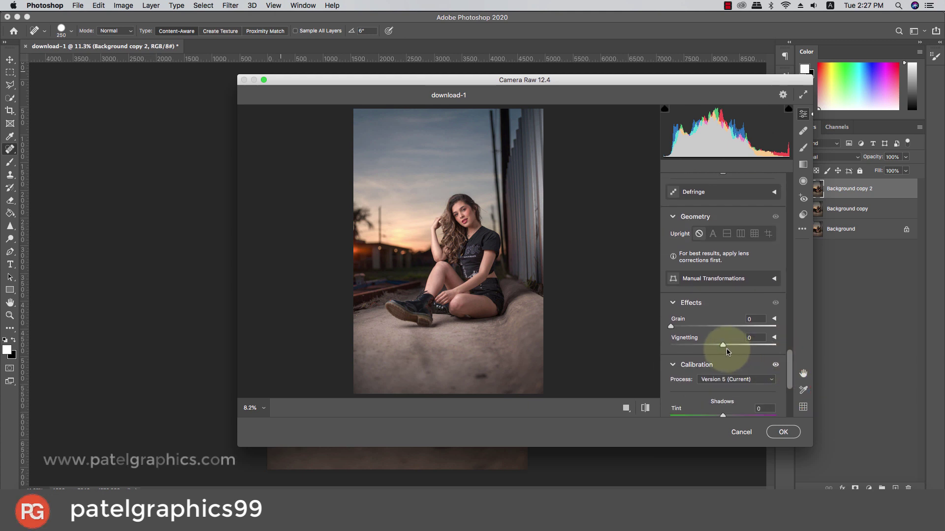
left_click_drag(723, 350, 719, 351)
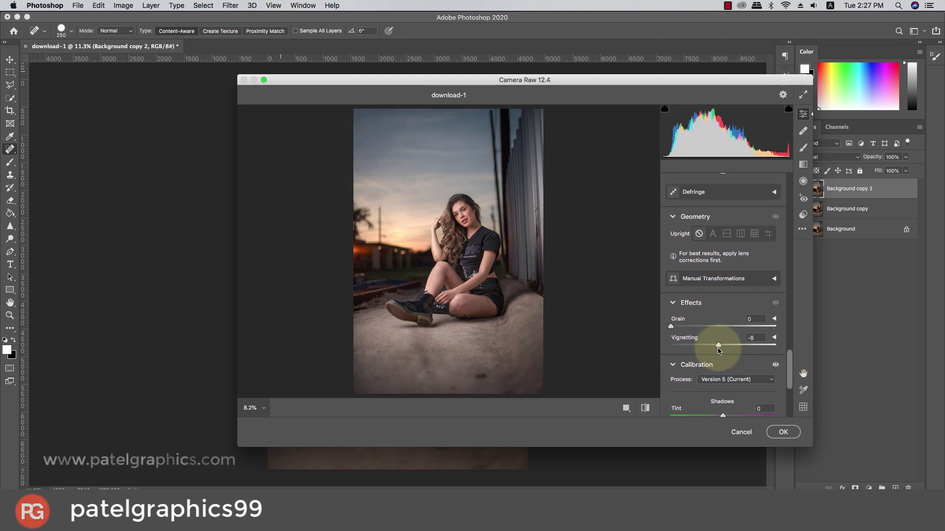
left_click_drag(788, 369, 785, 195)
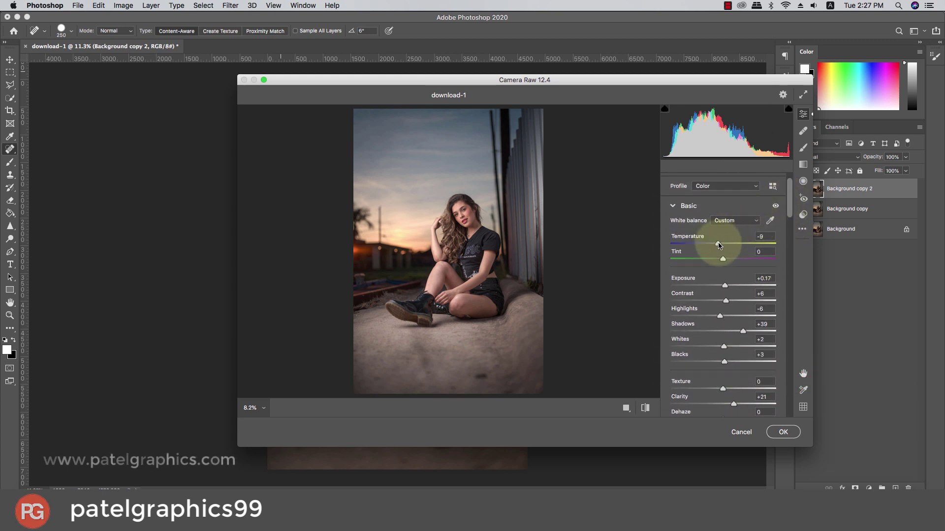
Cool Temperature to about -23, lift Shadows to +52 and lower Highlights to -29.
left_click_drag(717, 246, 711, 246)
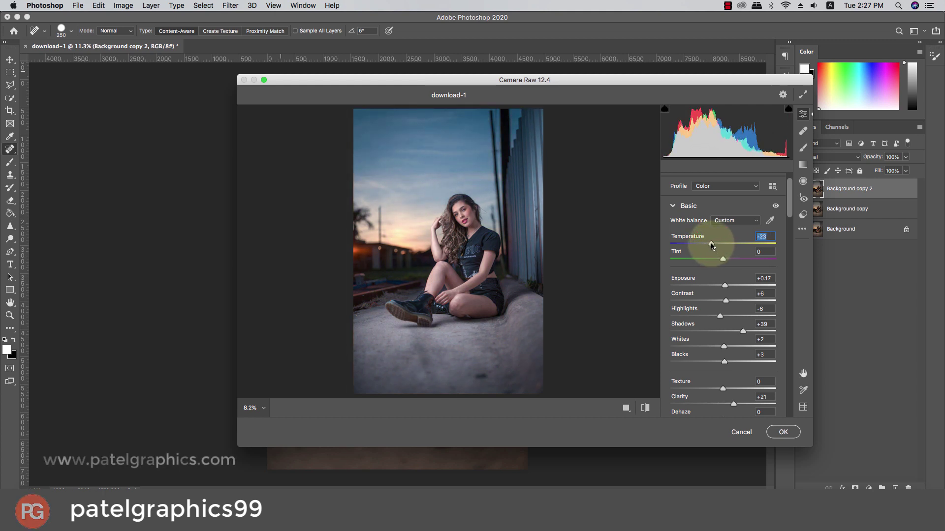
left_click_drag(787, 209, 787, 237)
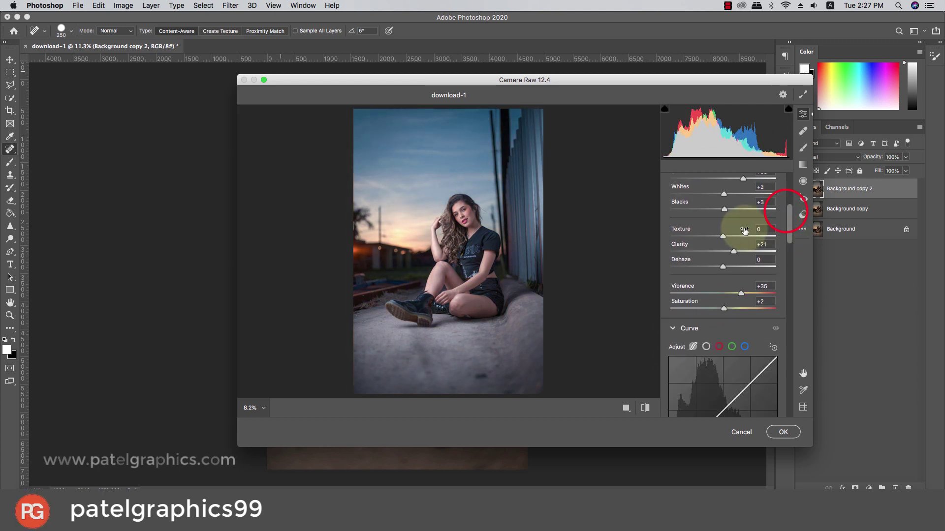
scroll(746, 231, "up", 1)
scroll(744, 231, "up", 1)
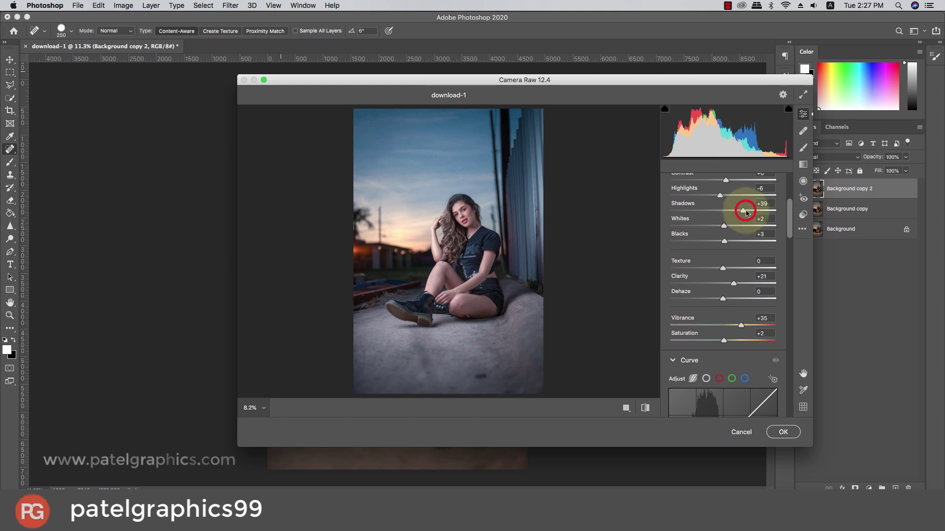
left_click_drag(745, 213, 752, 218)
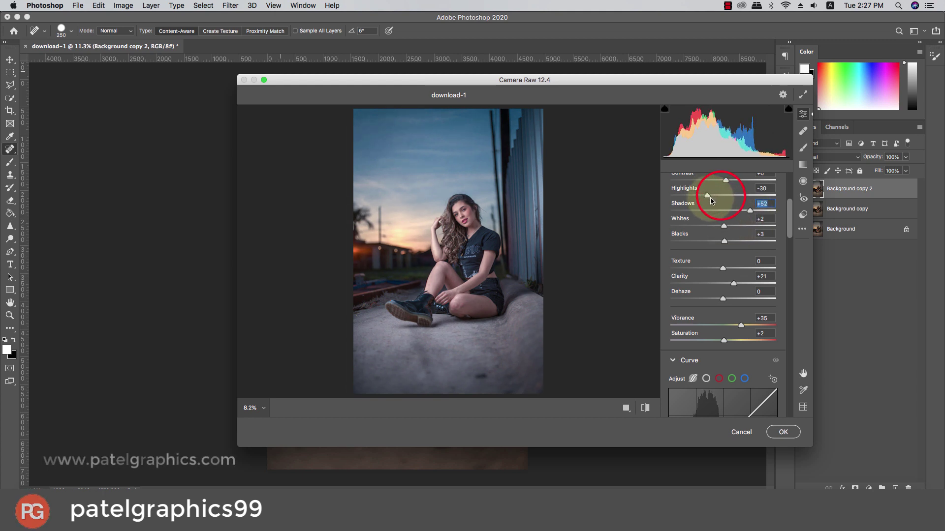
mouse_move(718, 196)
left_mouse_down()
mouse_move(738, 212)
mouse_move(690, 217)
mouse_move(709, 220)
left_mouse_up()
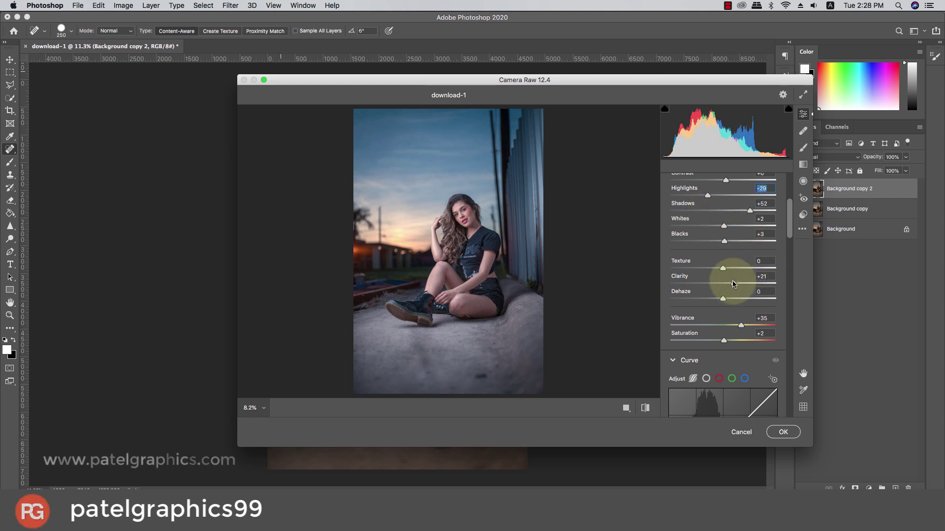
Set Saturation +20, Vibrance +42 and Texture +14.
left_click_drag(725, 342, 737, 344)
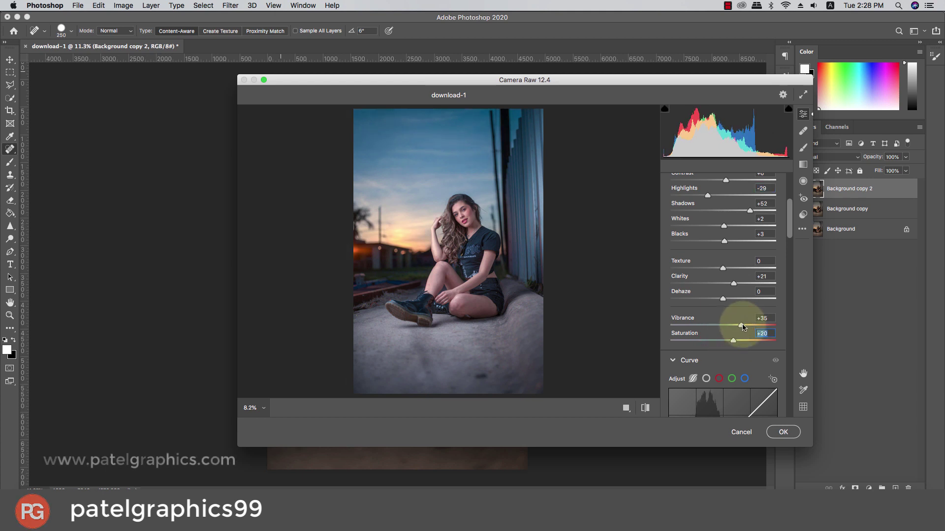
left_click_drag(741, 327, 745, 325)
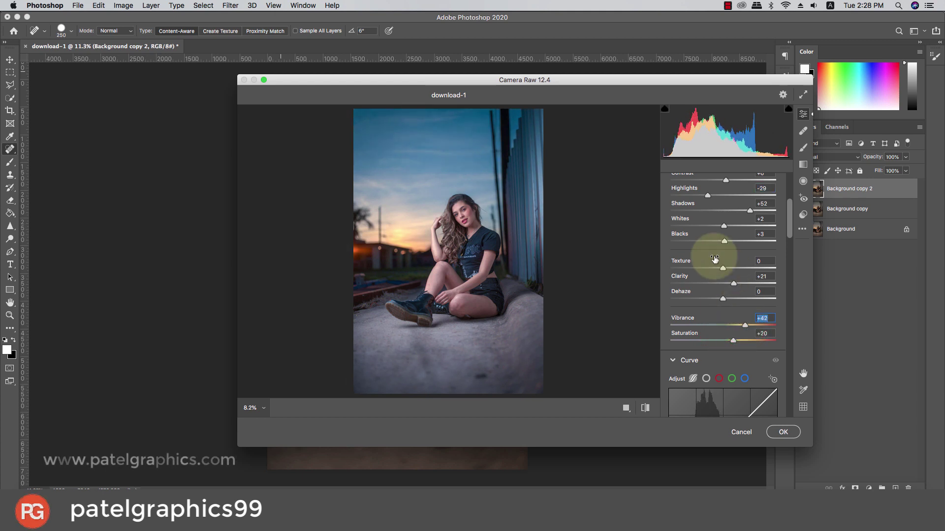
left_click_drag(723, 269, 731, 269)
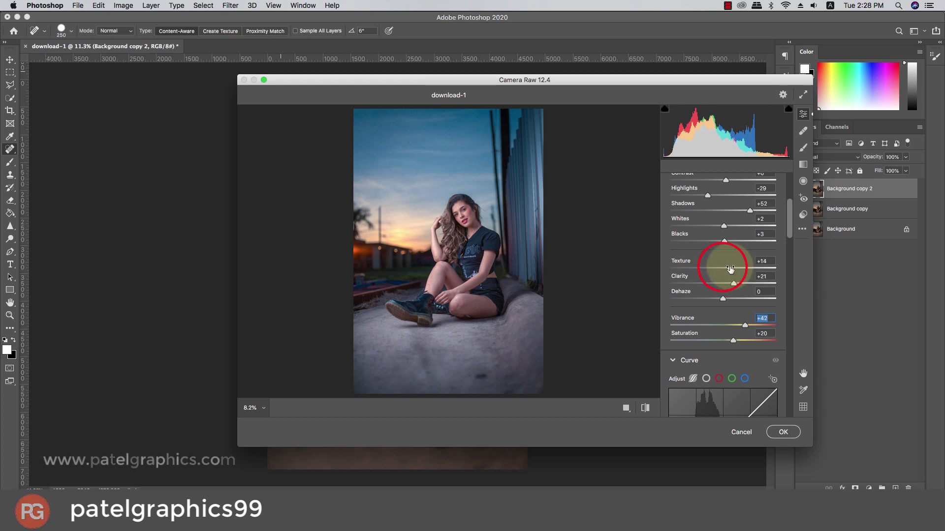
scroll(707, 249, "down", 2)
scroll(753, 232, "down", 2)
left_click_drag(797, 212, 794, 244)
Lift the blue curve's black point and pull its white point inward.
left_click(744, 219)
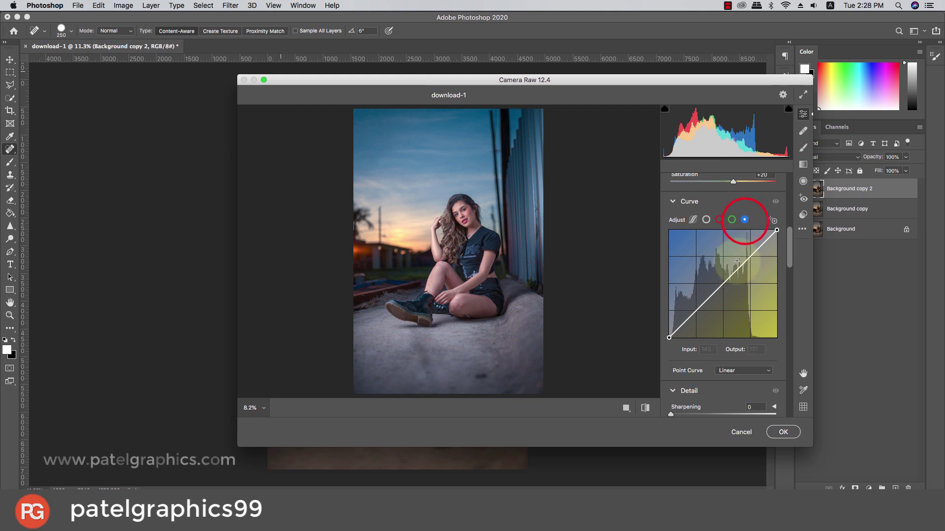
left_click_drag(669, 336, 672, 337)
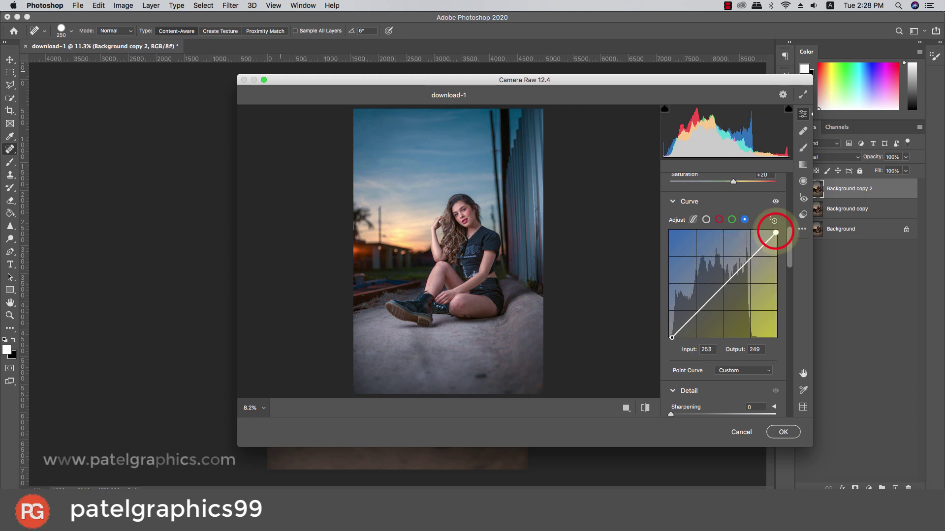
left_click_drag(777, 232, 788, 289)
scroll(771, 226, "down", 5)
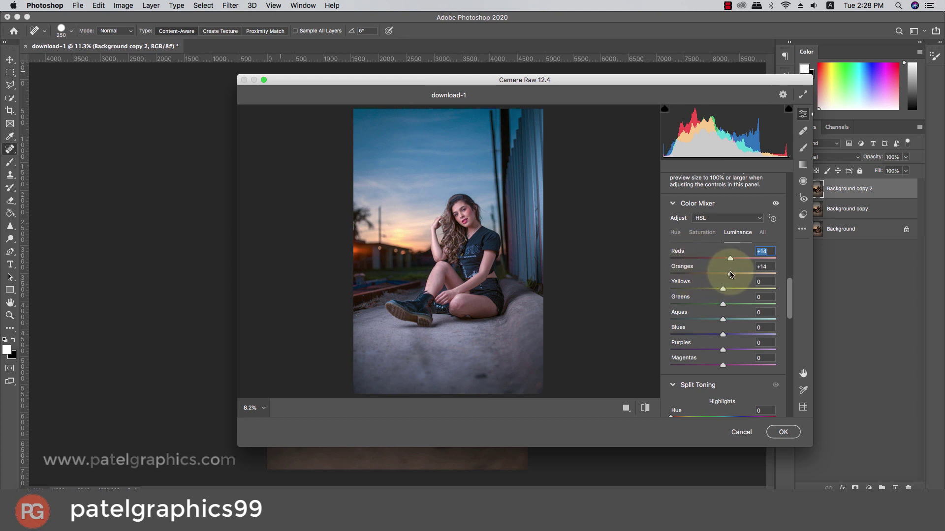
Shift Yellows hue to -14 and Greens to -21, then commit the Camera Raw grade.
left_click(701, 232)
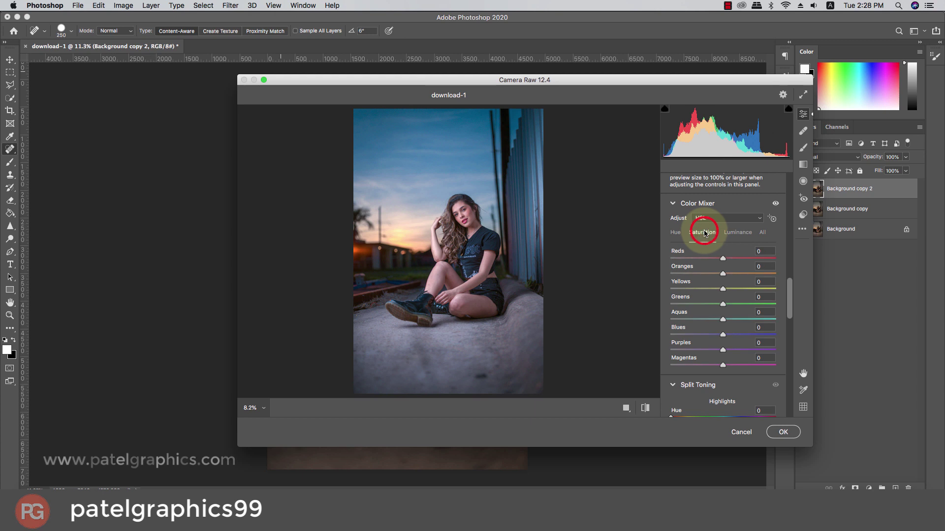
left_click(676, 233)
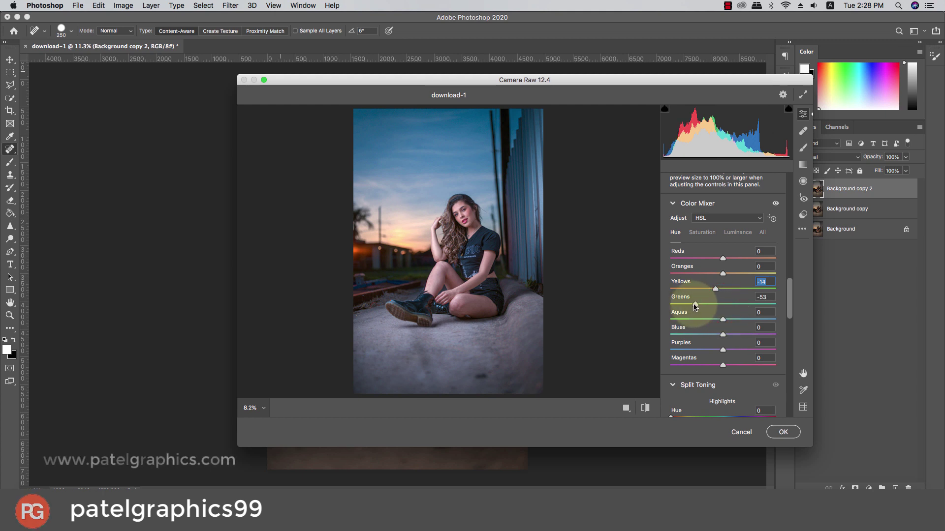
left_click_drag(695, 306, 766, 304)
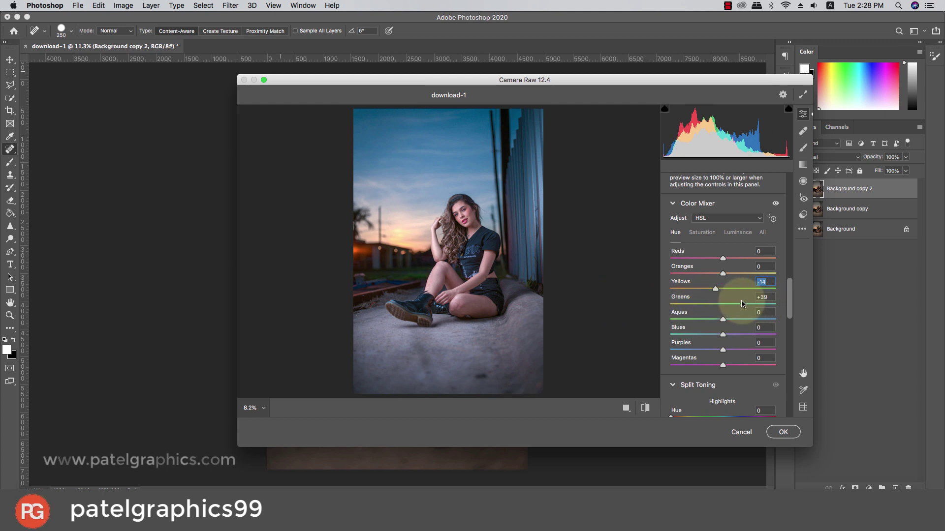
scroll(723, 302, "down", 2)
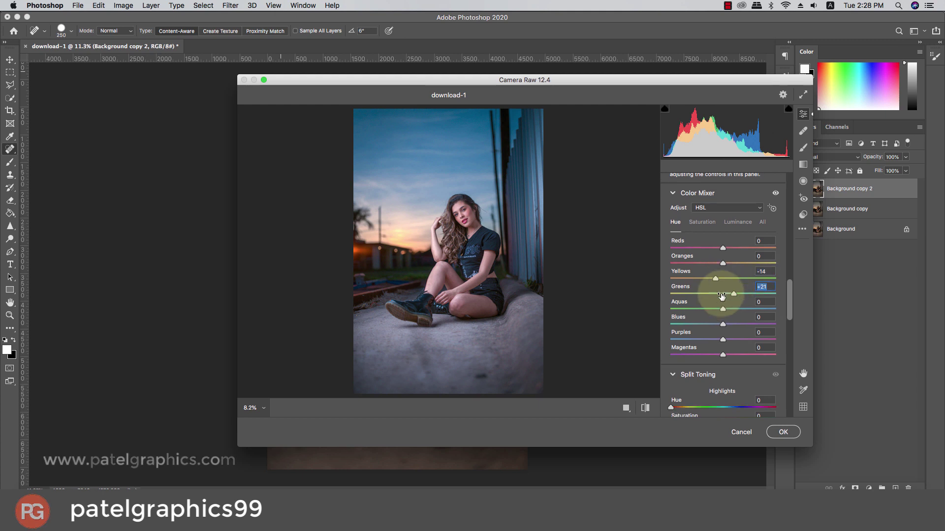
left_click(777, 431)
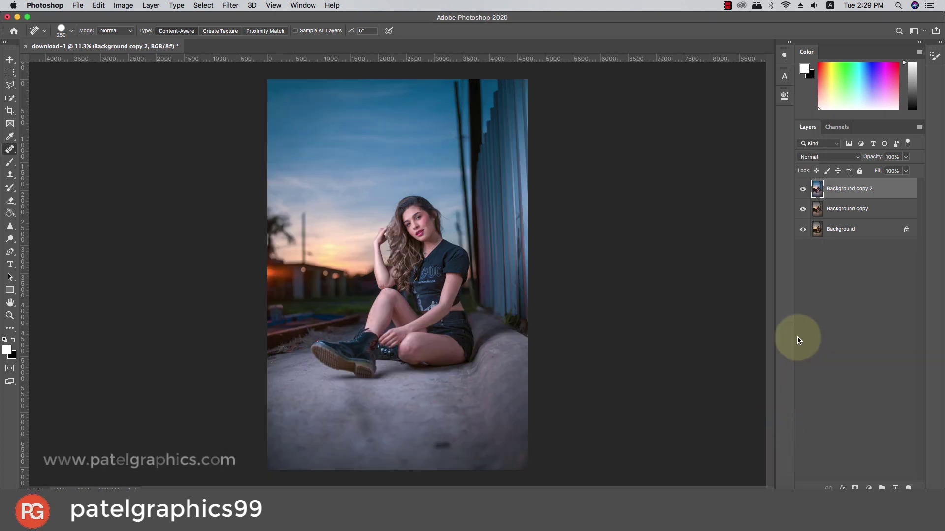
Toggle Background copy 2 off and on to compare, then zoom into the face.
left_click(803, 189)
left_click(803, 190)
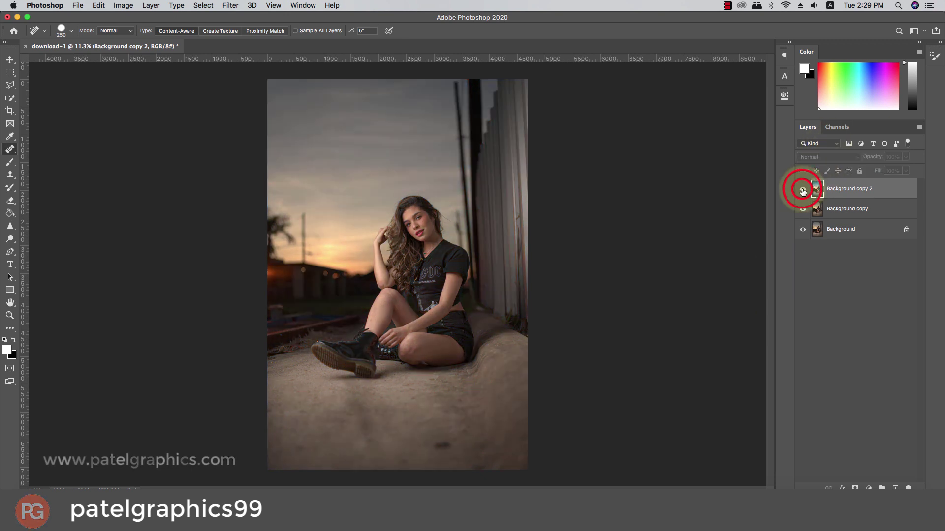
left_click(803, 190)
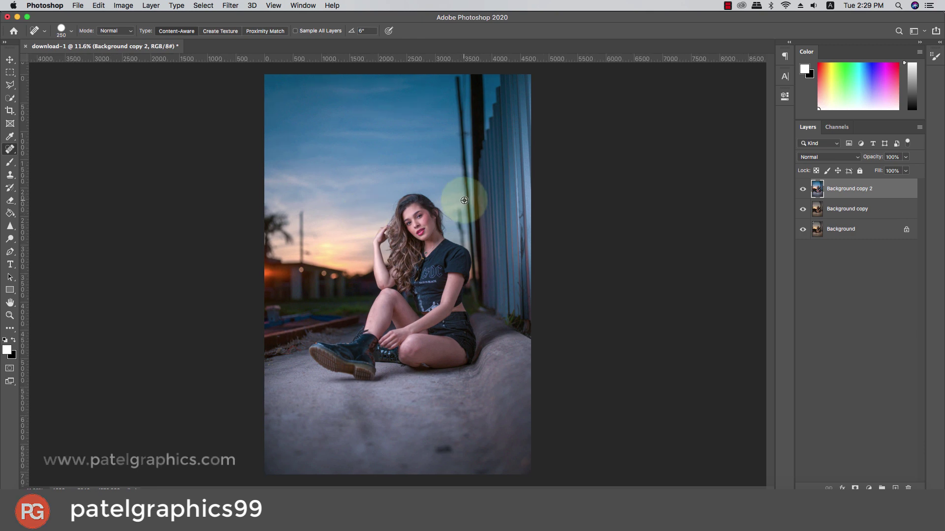
scroll(416, 204, "up", 3)
scroll(421, 190, "up", 4)
scroll(421, 257, "up", 3)
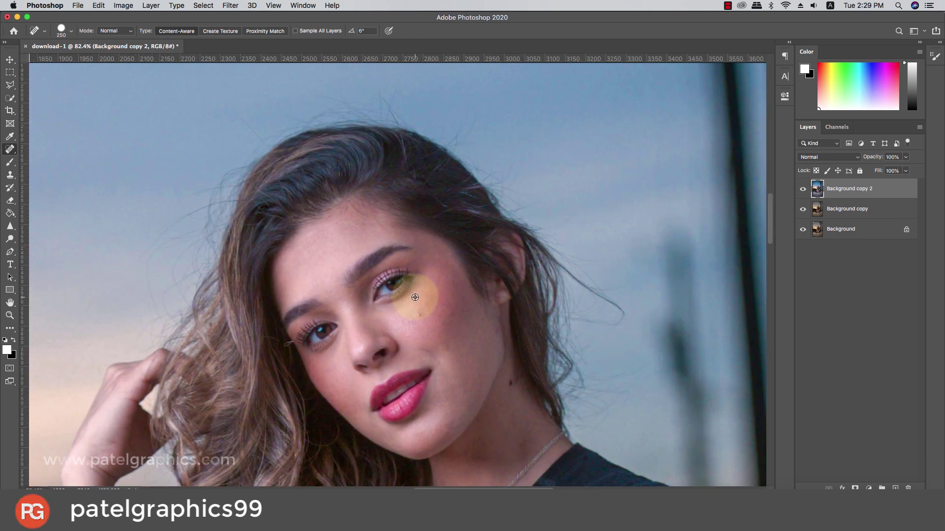
scroll(414, 297, "up", 1)
scroll(410, 300, "up", 1)
scroll(401, 270, "up", 1)
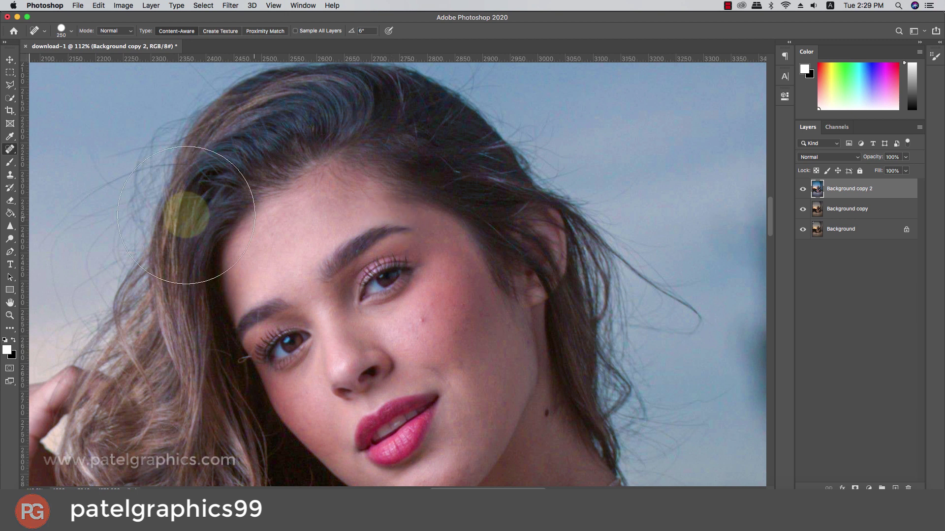
Heal four small cheek blemishes with a small Spot Healing Brush.
key("bracketright")
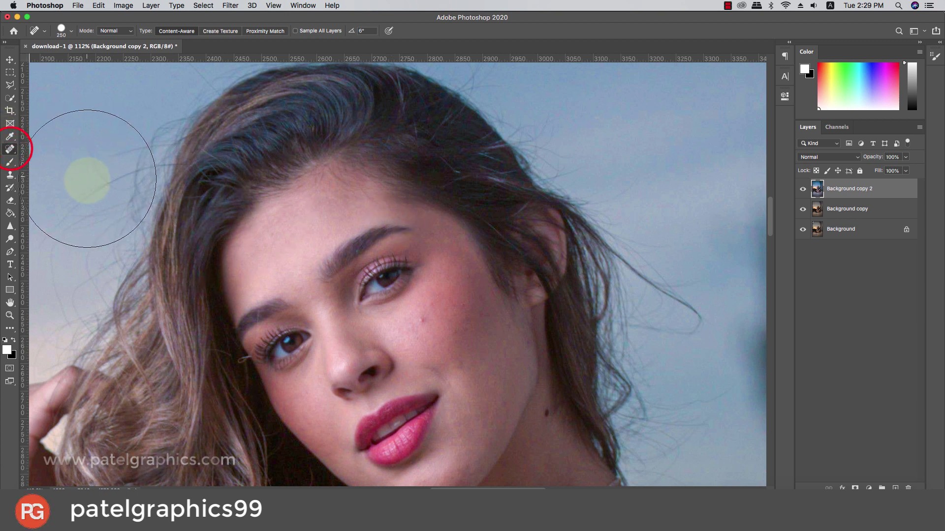
key("bracketright")
key("bracketright")
key("bracketright")
key("bracketright")
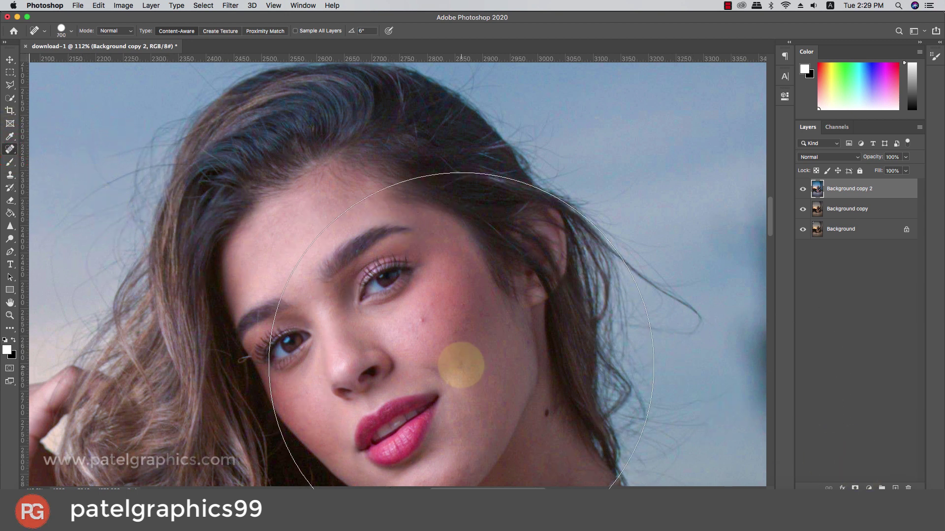
key("bracketleft")
key("bracketleft")
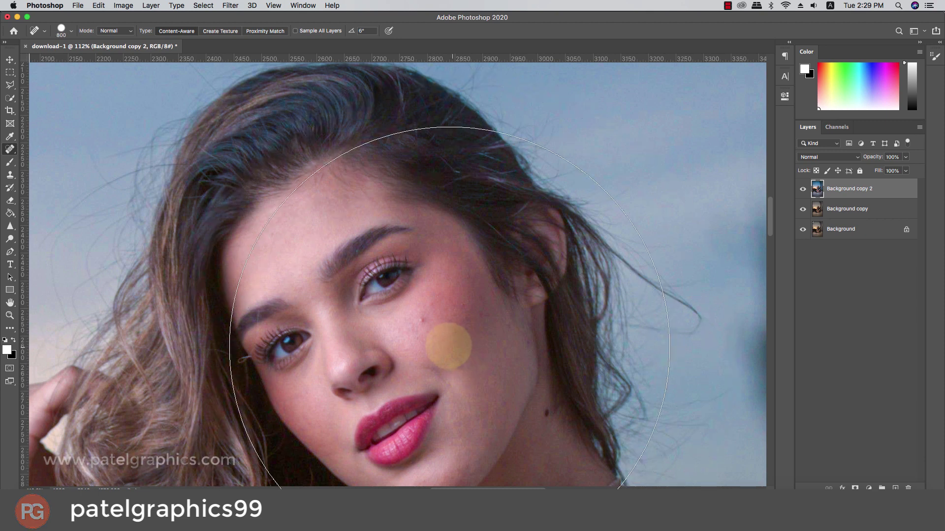
key("bracketleft")
key("bracketleft")
key("bracketleft")
key("bracketleft")
key("bracketleft")
key("bracketleft")
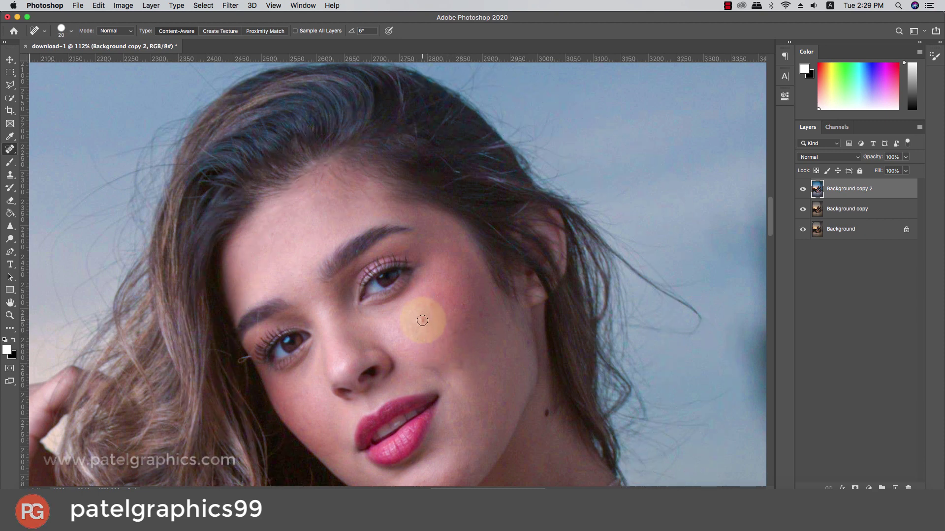
left_click(421, 321)
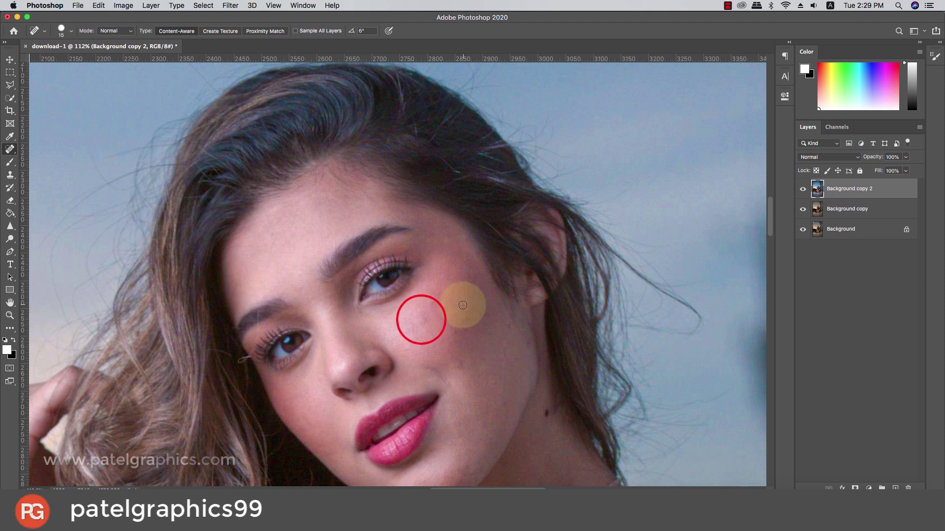
left_click(463, 305)
left_click(467, 276)
left_click(435, 295)
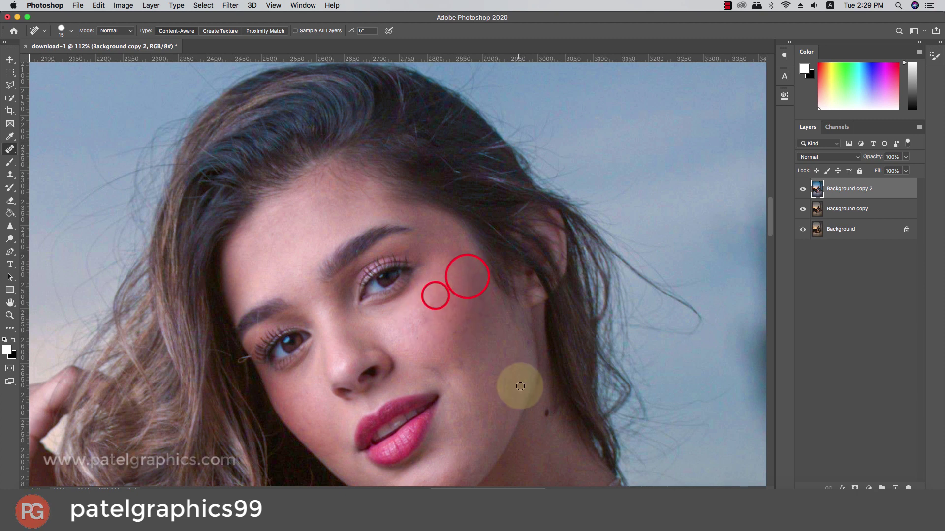
left_click_drag(443, 363, 495, 251)
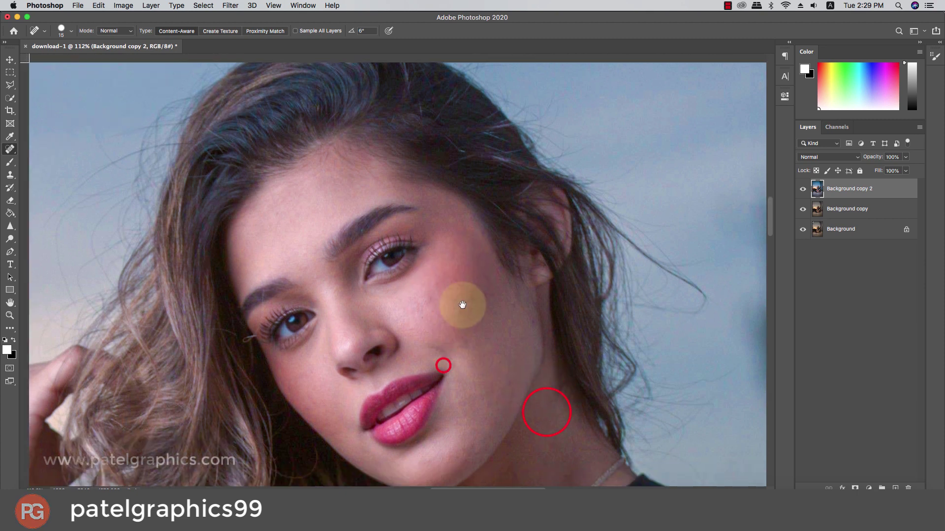
Switch to the Mixer Brush and blend the skin along the nose bridge and tip.
left_click(6, 164)
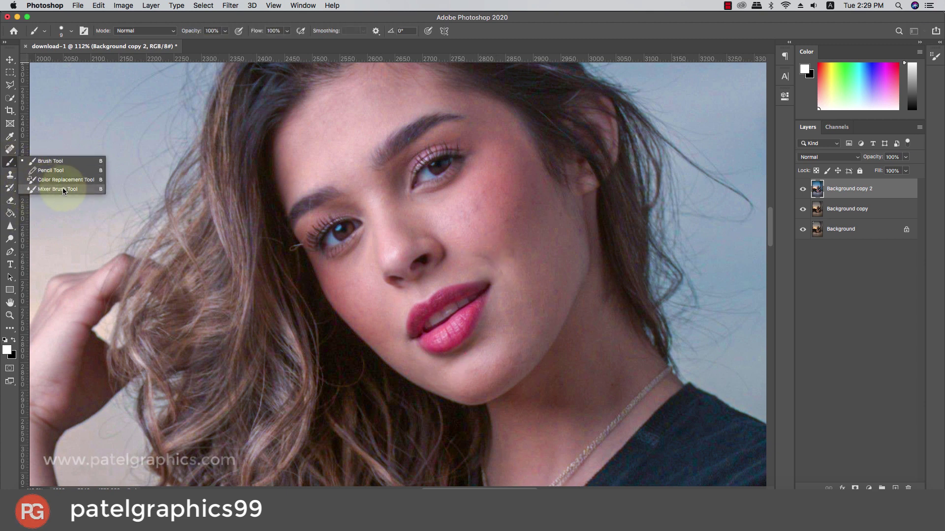
left_click(63, 189)
key("bracketright")
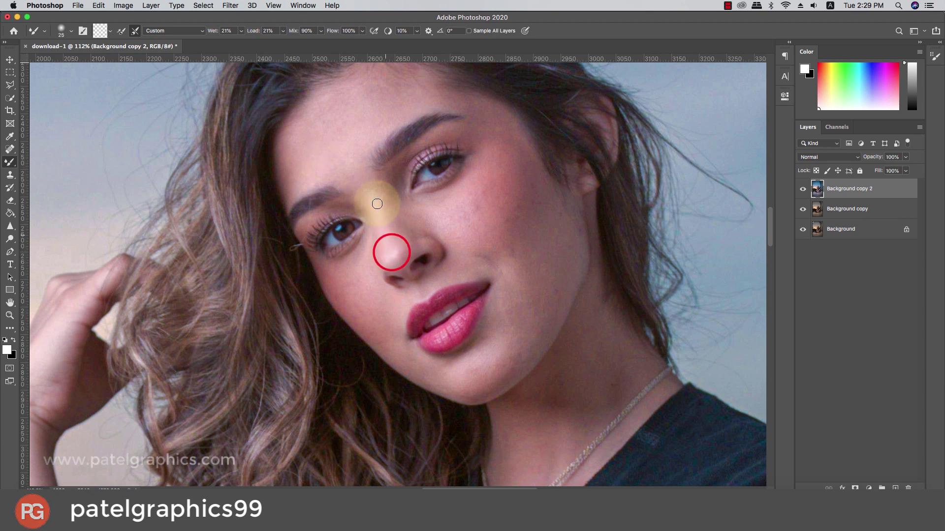
left_click_drag(392, 230, 393, 238)
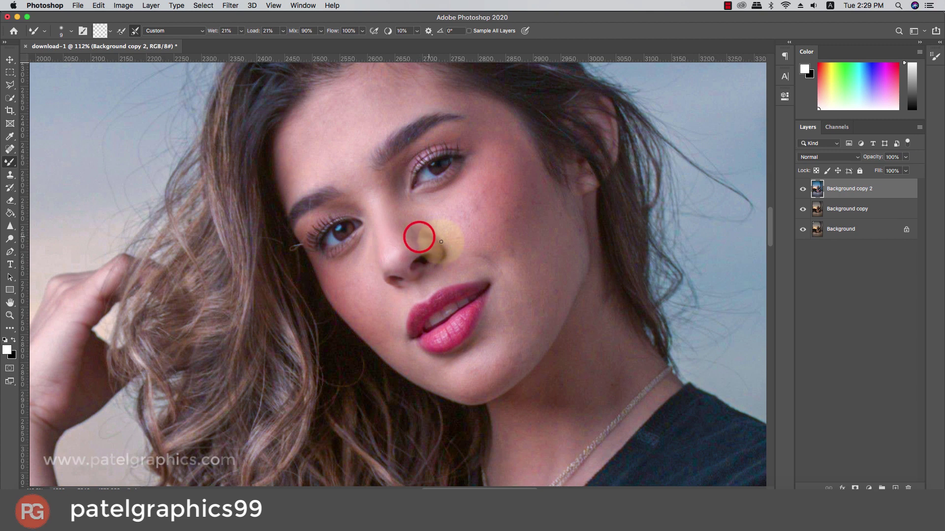
left_click(425, 237)
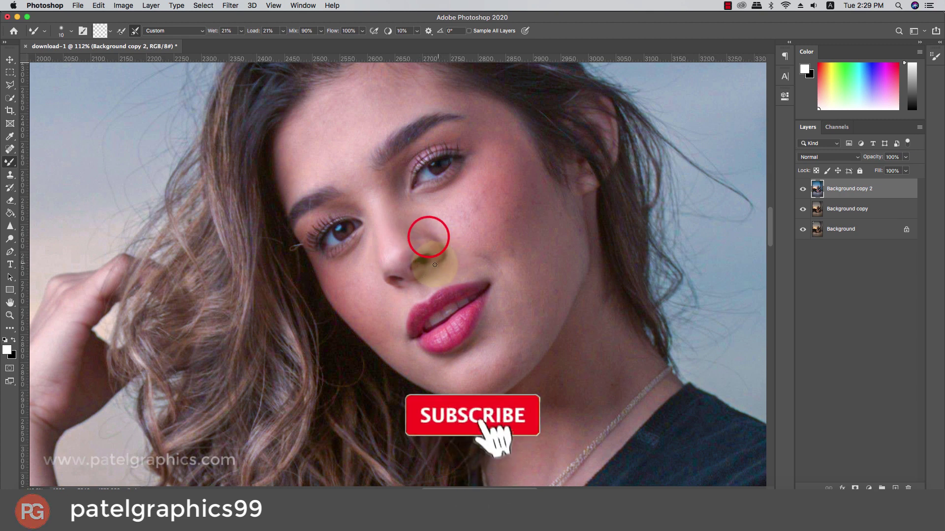
key("bracketright")
left_click(386, 274)
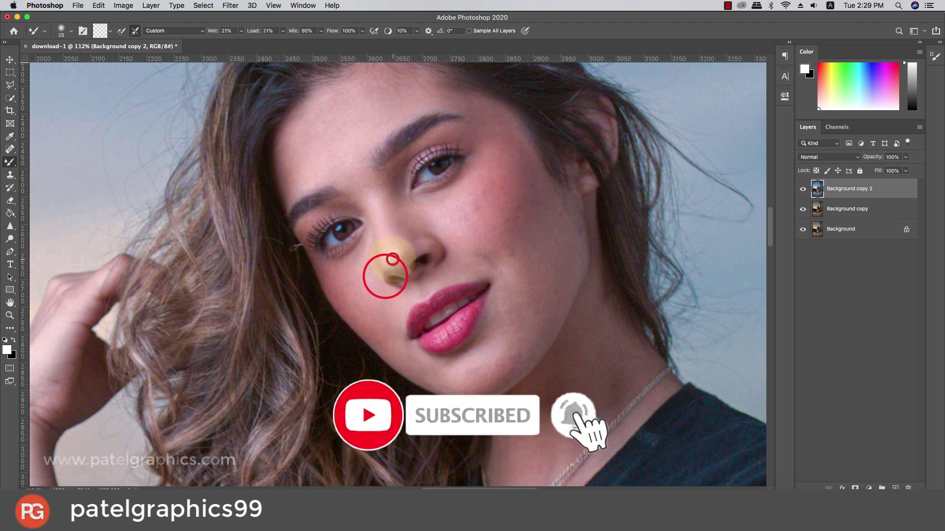
left_click(393, 259)
key("bracketright")
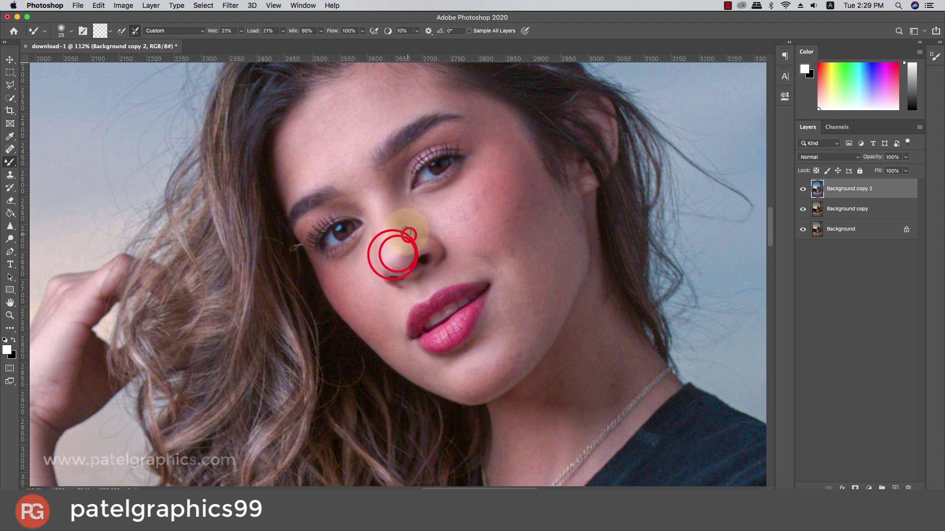
left_click(408, 235)
Smooth the skin across the right-hand cheek, from under the eye to the jaw.
key("bracketright")
key("bracketright")
key("bracketright")
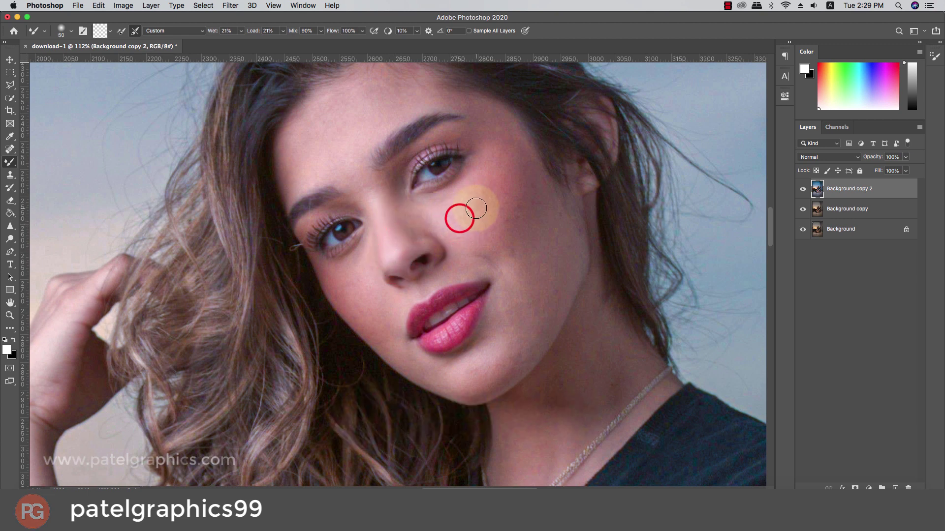
left_click(471, 205)
key("bracketright")
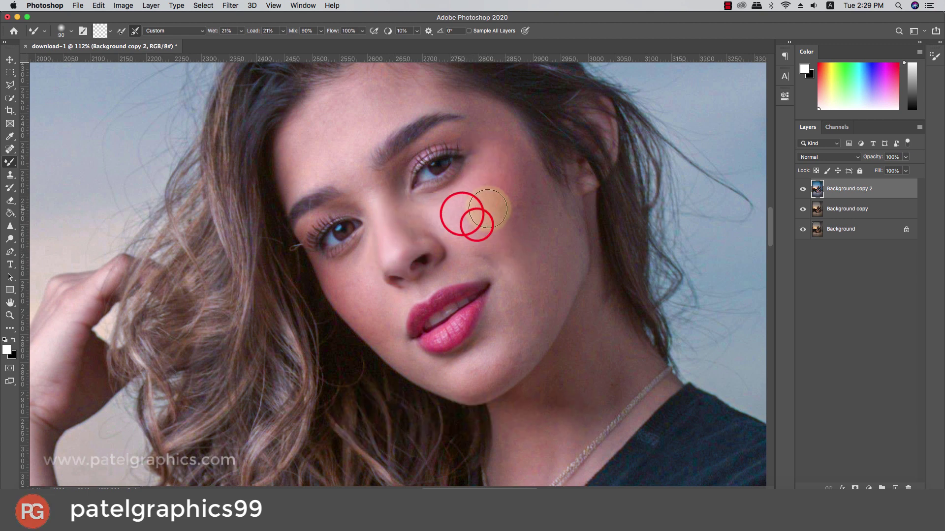
left_click(488, 208)
left_click_drag(508, 171, 515, 195)
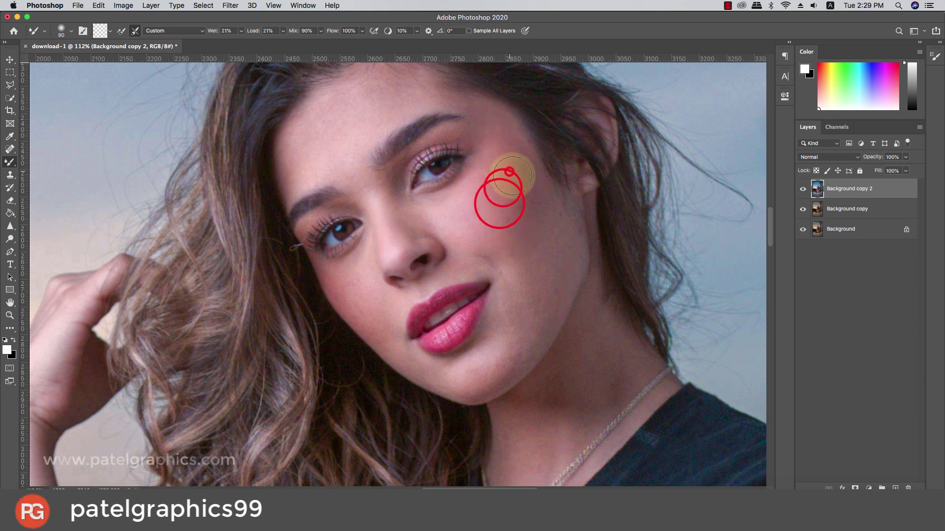
key("bracketleft")
key("bracketleft")
key("bracketleft")
left_click(563, 243)
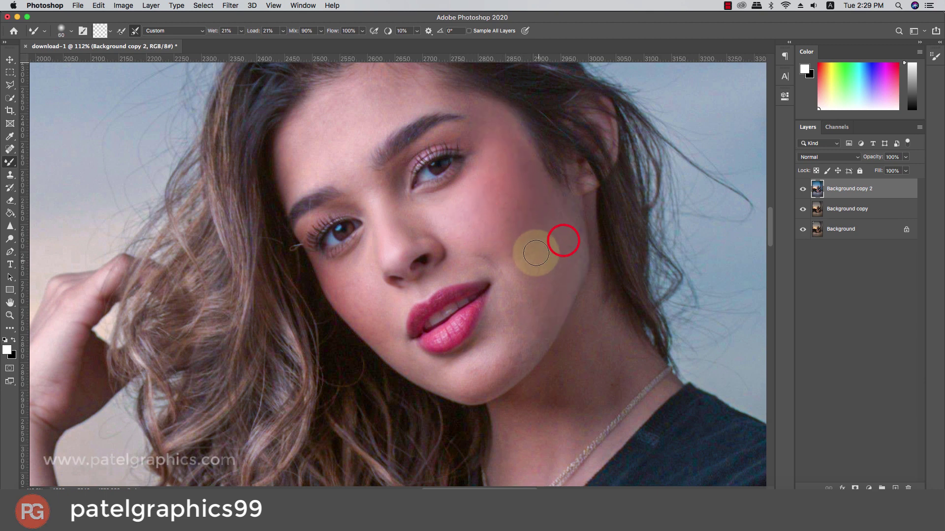
left_click(536, 252)
left_click(500, 210)
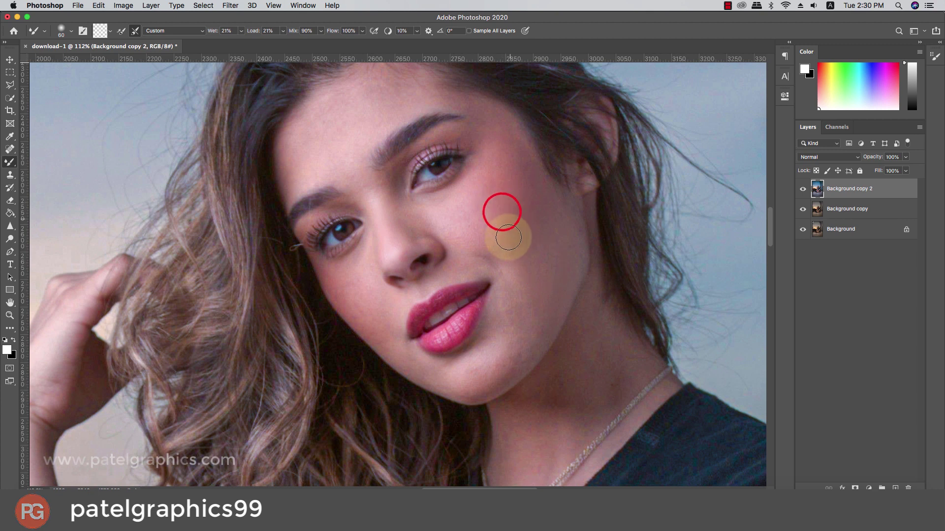
left_click(500, 211)
key("bracketright")
left_click_drag(482, 209, 478, 228)
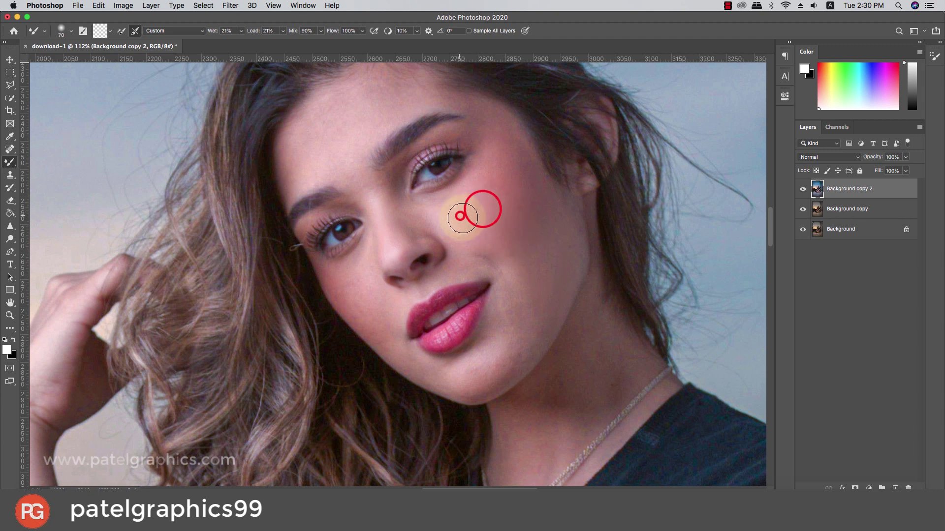
Blend the skin beside the mouth and across the chin.
key("bracketleft")
key("bracketleft")
key("bracketleft")
left_click(502, 202)
left_click(508, 283)
left_click(491, 323)
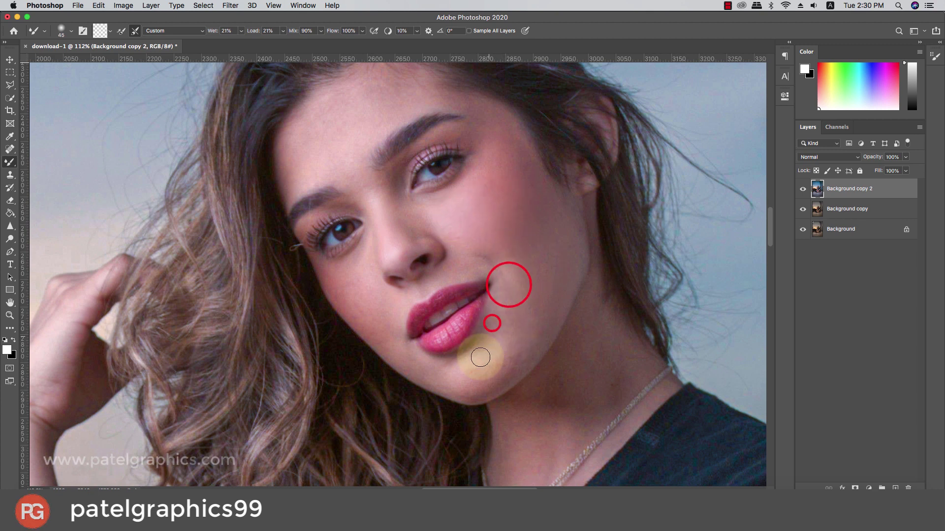
key("bracketleft")
left_click(463, 360)
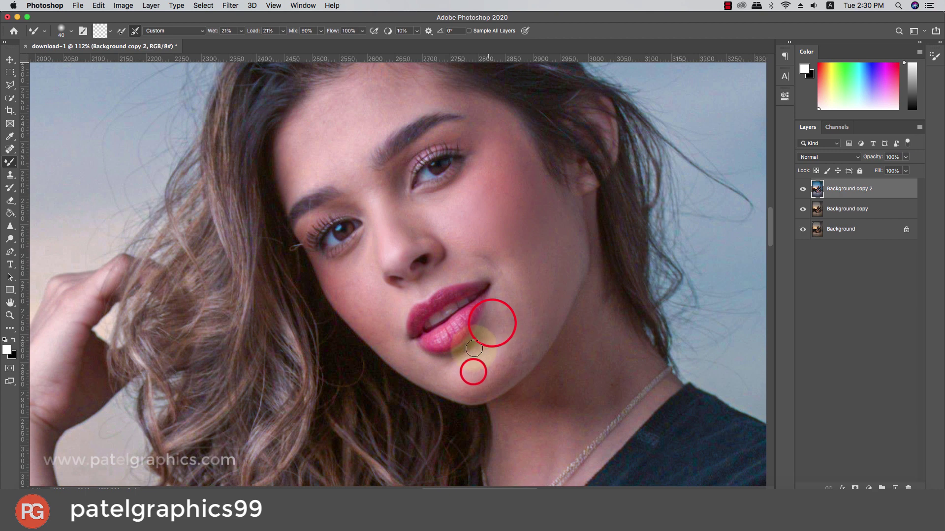
key("bracketleft")
left_click(504, 355)
left_click(490, 387)
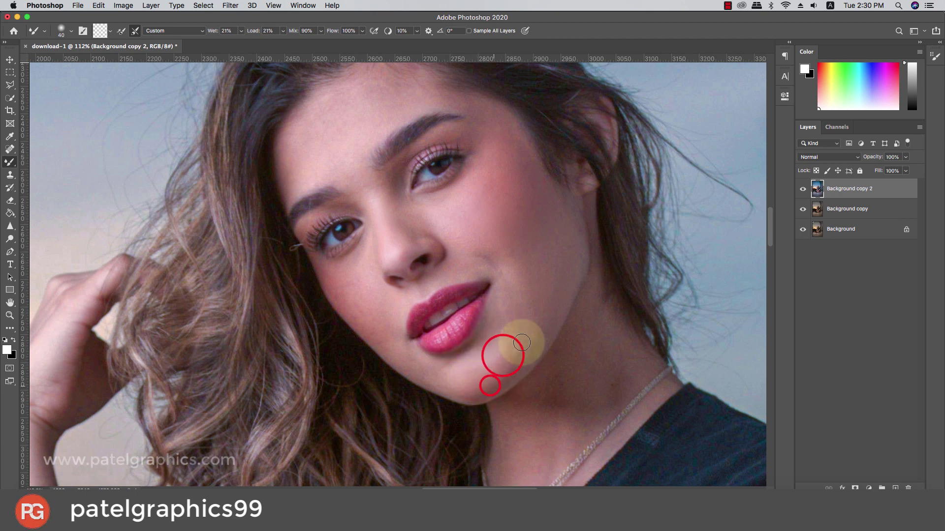
Smooth the left-hand cheek beside the nose.
key("bracketright")
key("bracketright")
key("bracketright")
left_click(354, 294)
left_click(354, 284)
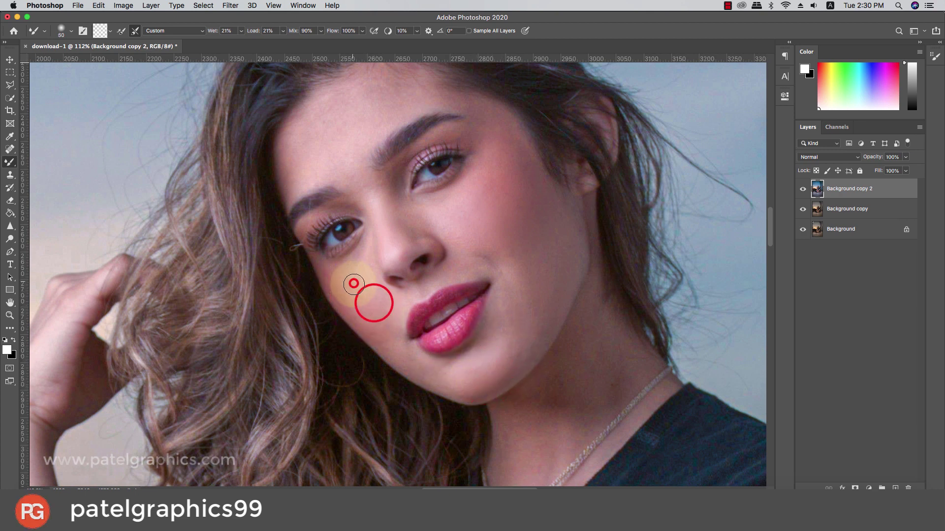
left_click(333, 280)
left_click(362, 299)
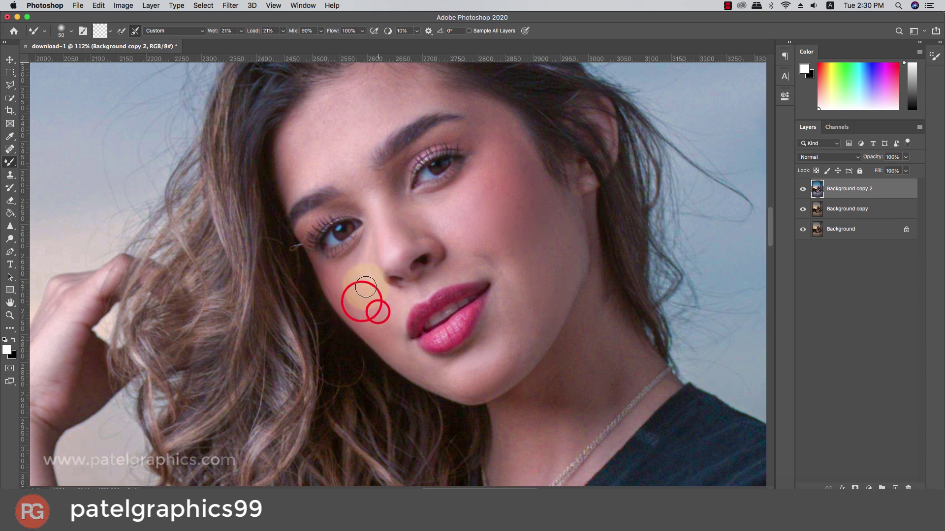
left_click(364, 272)
Blend the lip corner and upper lip, undoing the stray upper-lip stroke.
key("bracketleft")
key("bracketleft")
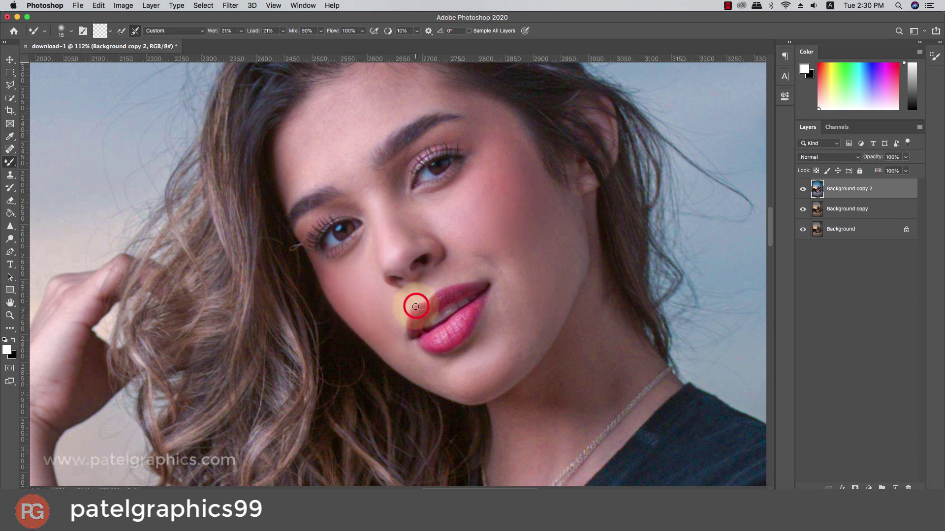
left_click_drag(413, 307, 403, 335)
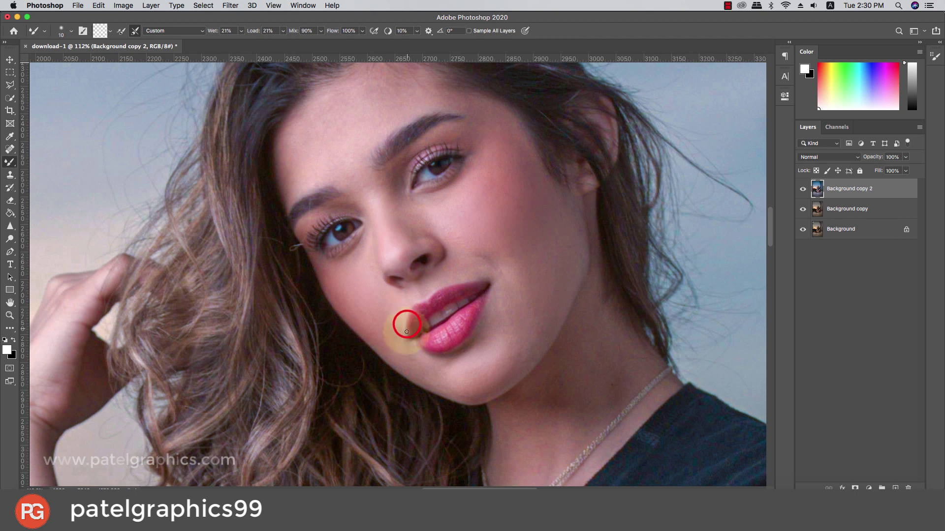
mouse_move(428, 305)
left_mouse_down()
mouse_move(474, 283)
mouse_move(479, 315)
left_mouse_up()
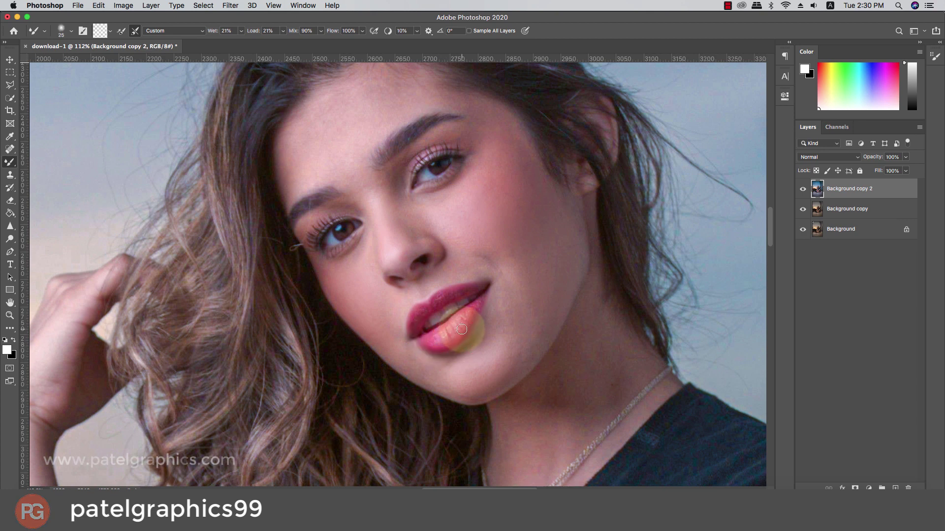
key("bracketleft")
left_click(424, 307)
mouse_move(436, 305)
left_mouse_down()
mouse_move(449, 292)
mouse_move(480, 290)
left_mouse_up()
key("ctrl+z")
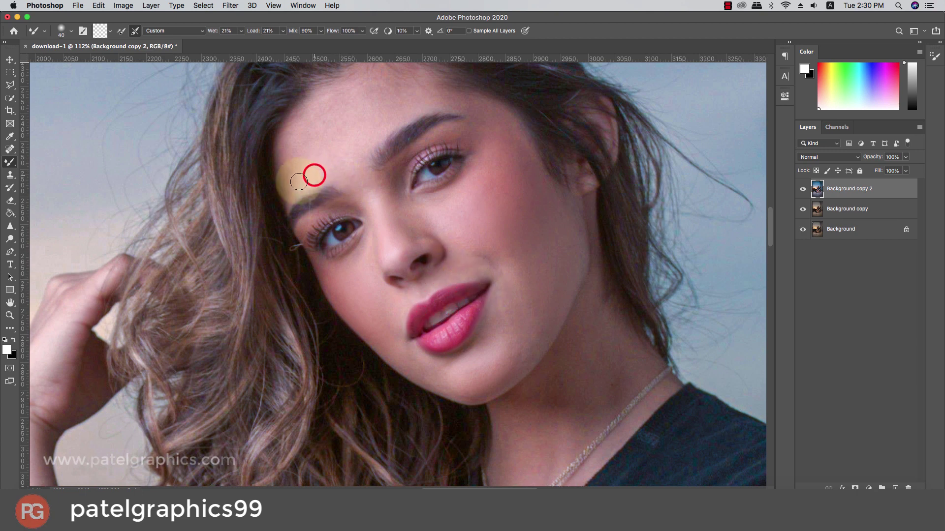
Smooth the forehead and between the eyebrows, then touch up the lower cheek.
key("bracketright")
key("bracketright")
mouse_move(296, 175)
left_mouse_down()
mouse_move(327, 99)
mouse_move(337, 159)
mouse_move(358, 93)
mouse_move(375, 106)
mouse_move(337, 116)
mouse_move(394, 84)
left_mouse_up()
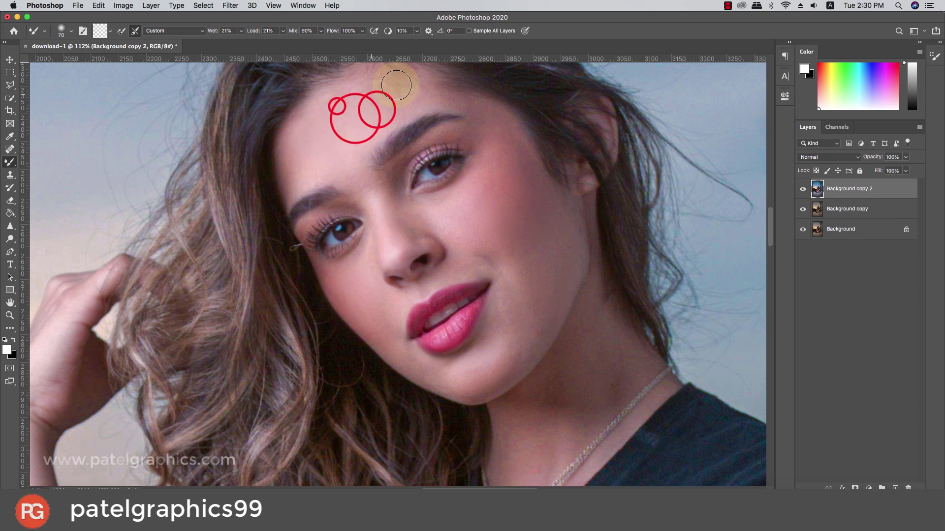
left_click(370, 178)
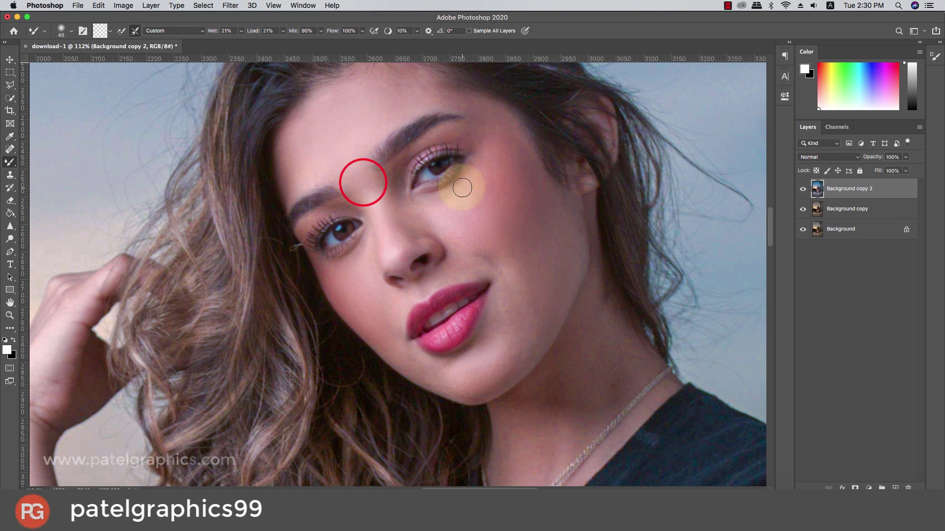
scroll(462, 188, "down", 5)
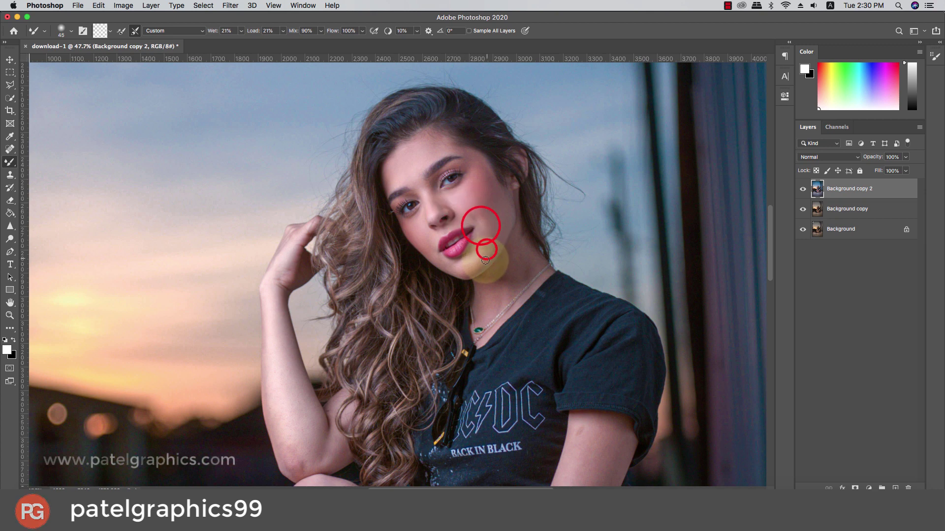
left_click_drag(482, 235, 491, 243)
Smooth the skin on the upper arm and forearm with the Mixer Brush, resizing it with [ ].
scroll(483, 258, "down", 4)
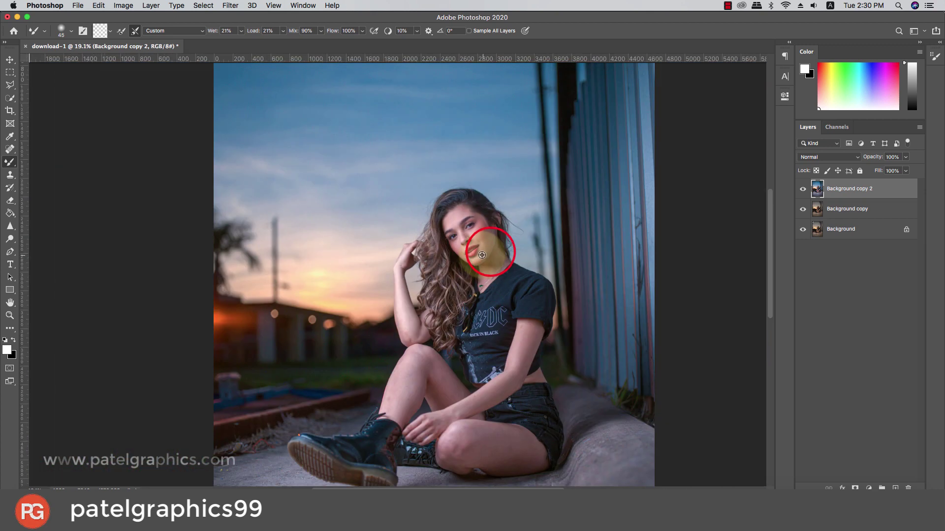
scroll(461, 322, "up", 3)
scroll(461, 322, "up", 2)
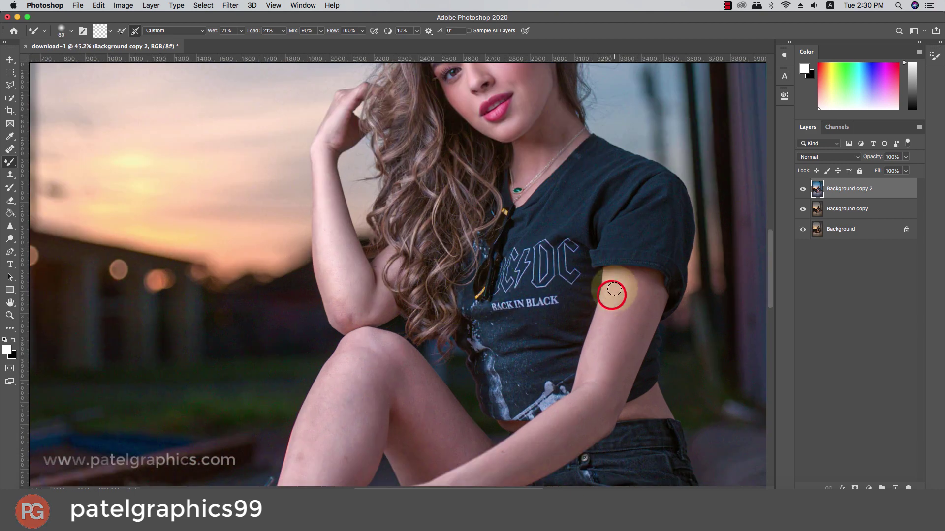
left_click_drag(611, 281, 588, 362)
mouse_move(597, 328)
left_mouse_down()
mouse_move(590, 364)
mouse_move(629, 296)
mouse_move(604, 372)
mouse_move(646, 274)
mouse_move(649, 320)
mouse_move(613, 388)
mouse_move(645, 321)
left_mouse_up()
key("bracketright")
key("bracketright")
key("bracketright")
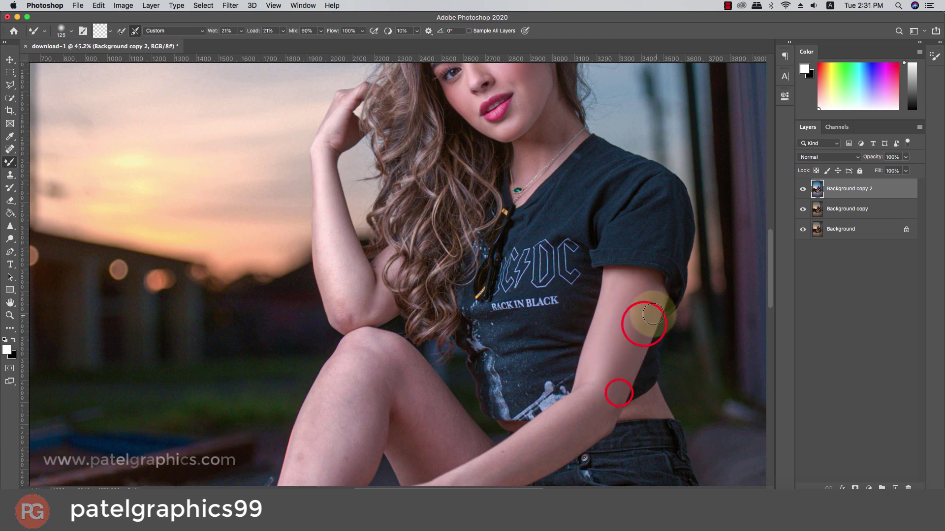
left_click_drag(633, 221, 665, 163)
mouse_move(613, 308)
left_mouse_down()
mouse_move(658, 153)
mouse_move(595, 227)
mouse_move(527, 253)
mouse_move(607, 232)
mouse_move(681, 169)
mouse_move(652, 201)
mouse_move(638, 242)
mouse_move(554, 274)
left_mouse_up()
key("bracketleft")
key("bracketleft")
key("bracketleft")
key("bracketright")
key("bracketright")
key("bracketright")
key("bracketright")
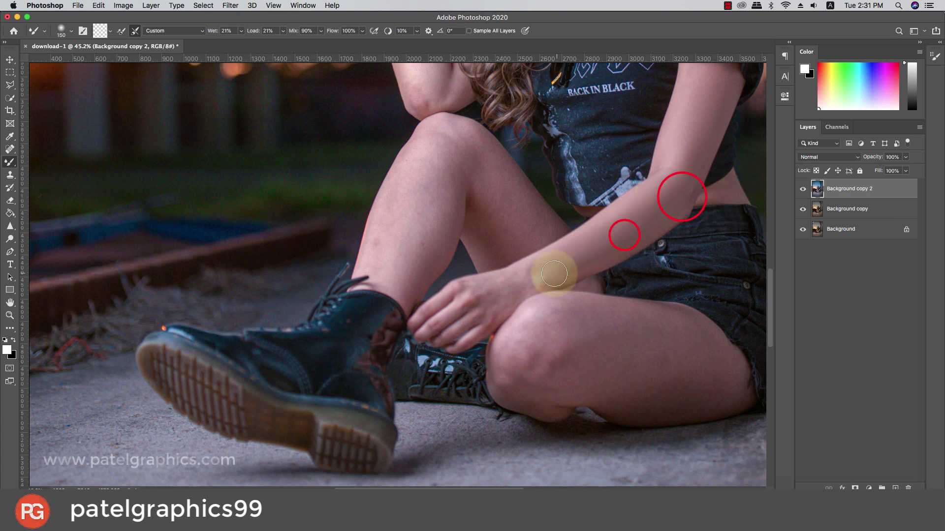
Smooth the skin over the shin, knee and thigh, adjusting the brush size between strokes.
key("bracketleft")
key("bracketleft")
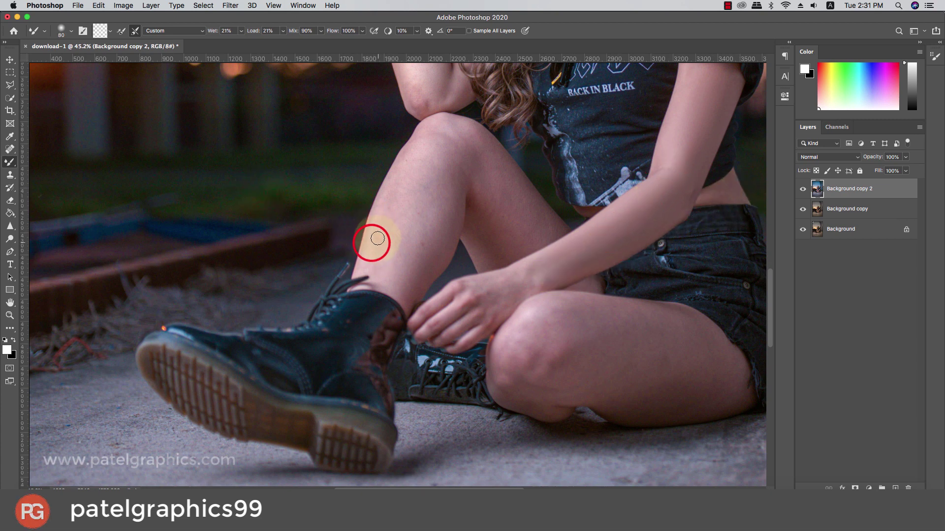
left_click_drag(377, 239, 369, 265)
key("bracketright")
key("bracketright")
key("bracketright")
mouse_move(377, 215)
left_mouse_down()
mouse_move(400, 154)
mouse_move(430, 129)
left_mouse_up()
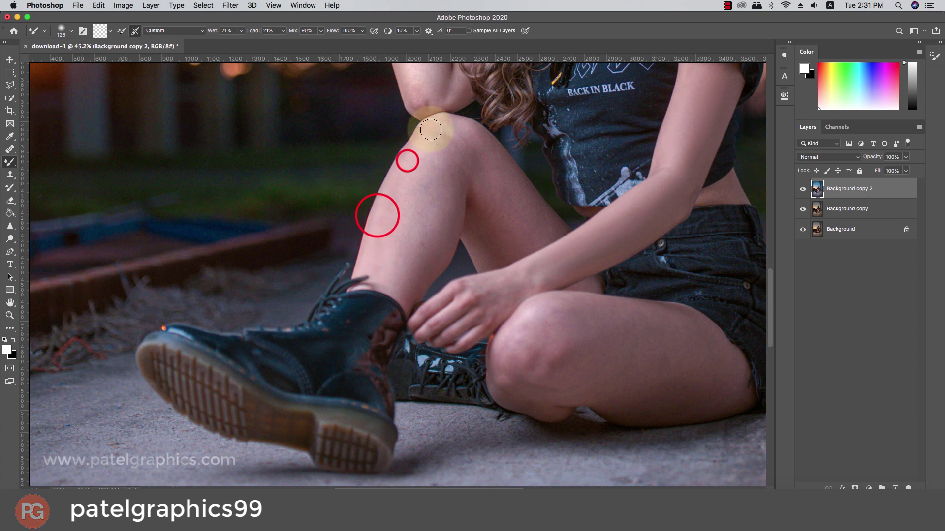
mouse_move(436, 204)
left_mouse_down()
mouse_move(414, 264)
mouse_move(437, 231)
left_mouse_up()
left_click(442, 253)
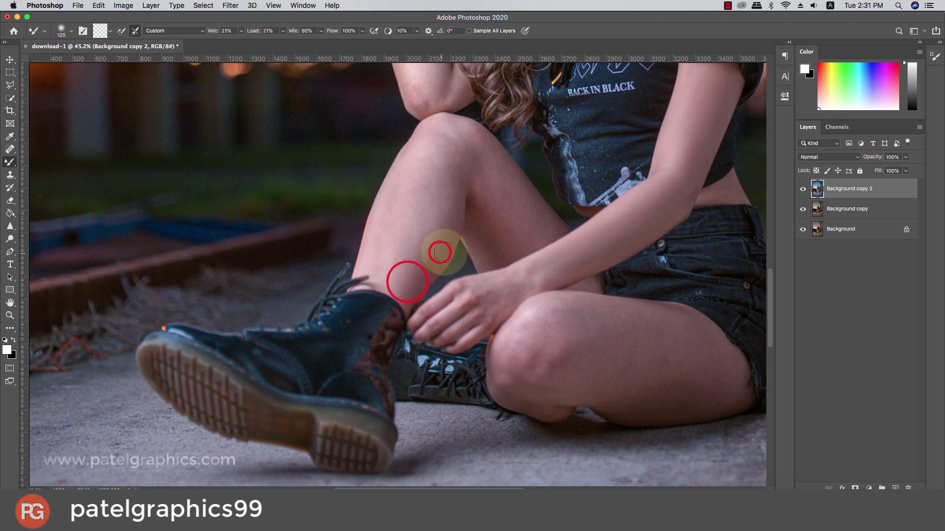
key("bracketright")
mouse_move(453, 196)
left_mouse_down()
mouse_move(414, 196)
mouse_move(384, 270)
mouse_move(427, 205)
mouse_move(441, 143)
left_mouse_up()
key("bracketleft")
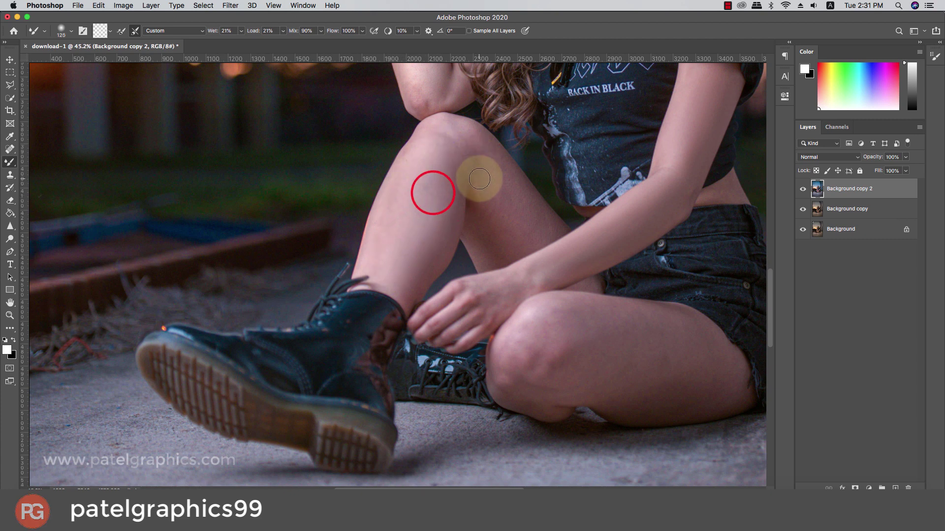
mouse_move(479, 178)
left_mouse_down()
mouse_move(512, 225)
mouse_move(502, 196)
left_mouse_up()
key("bracketright")
left_click_drag(483, 141, 551, 249)
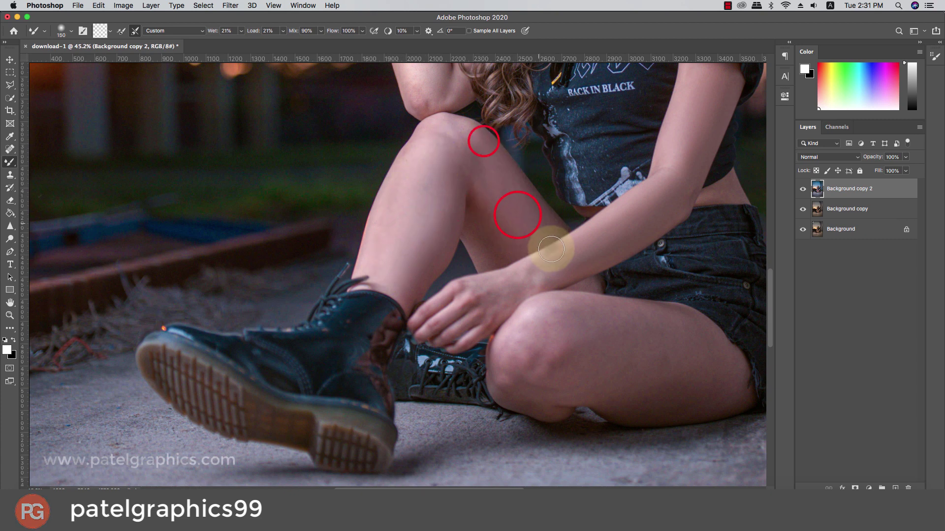
Set black as foreground and make a second smoothing pass along the upper arm and forearm.
key("x")
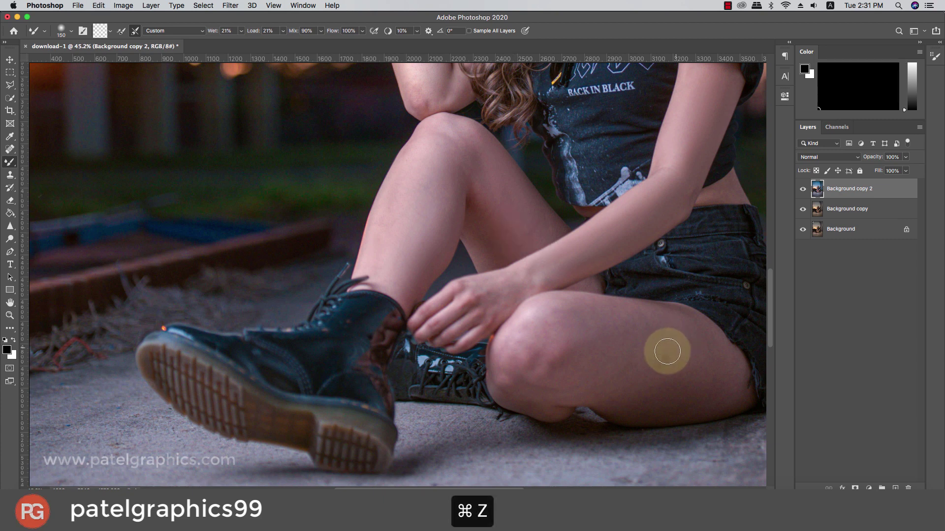
scroll(458, 186, "up", 5)
left_click_drag(459, 185, 405, 161)
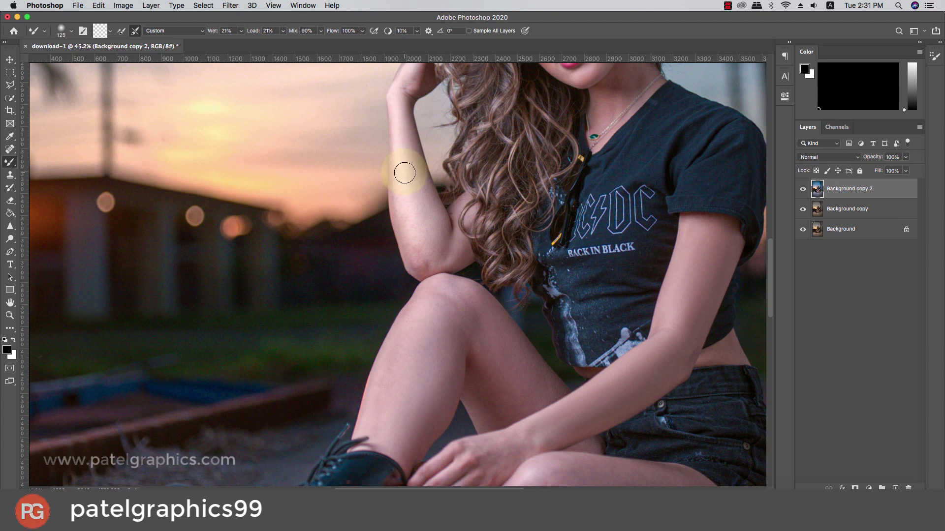
key("bracketleft")
key("bracketleft")
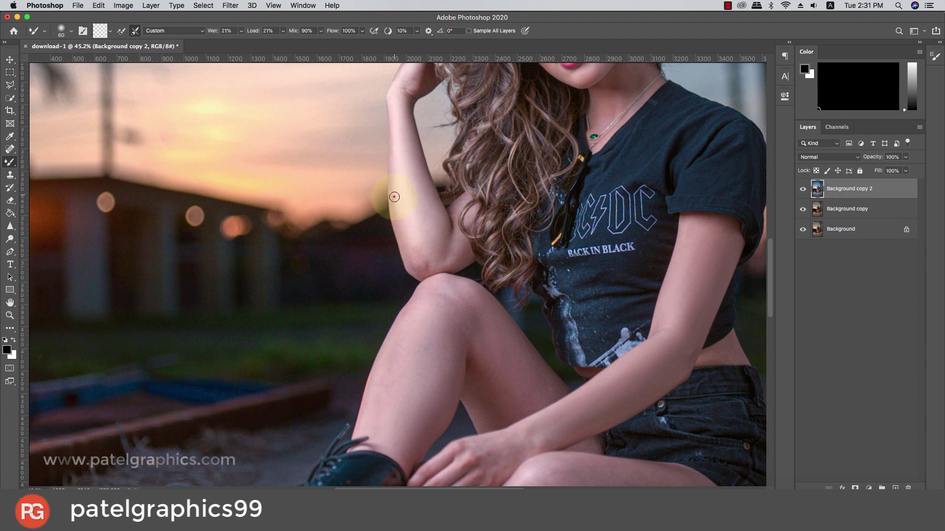
mouse_move(394, 197)
left_mouse_down()
mouse_move(439, 297)
mouse_move(422, 264)
left_mouse_up()
scroll(411, 217, "up", 2)
key("bracketright")
left_click_drag(432, 312, 412, 252)
left_click_drag(422, 285, 443, 326)
scroll(399, 238, "up", 1)
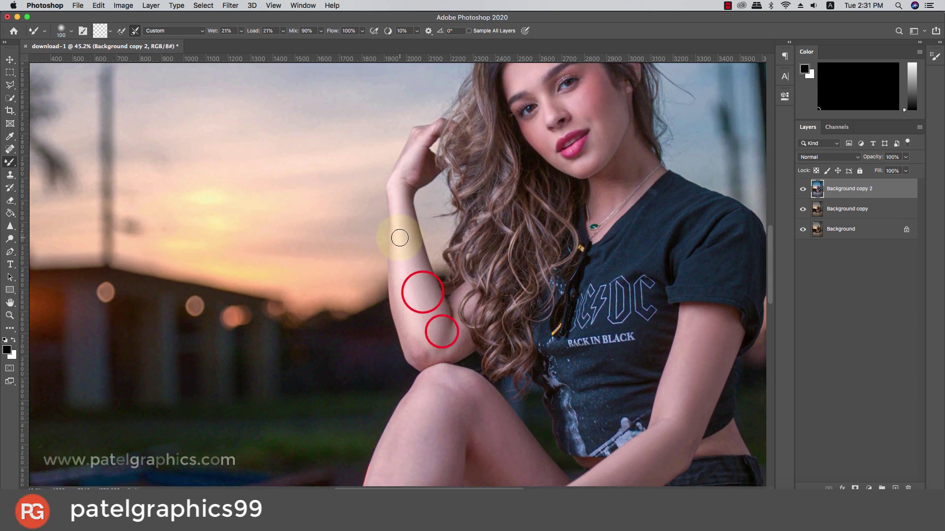
scroll(400, 238, "up", 2)
key("bracketleft")
key("bracketleft")
left_click(411, 211)
Smooth the skin over and around the knee with a larger brush.
scroll(415, 200, "down", 10)
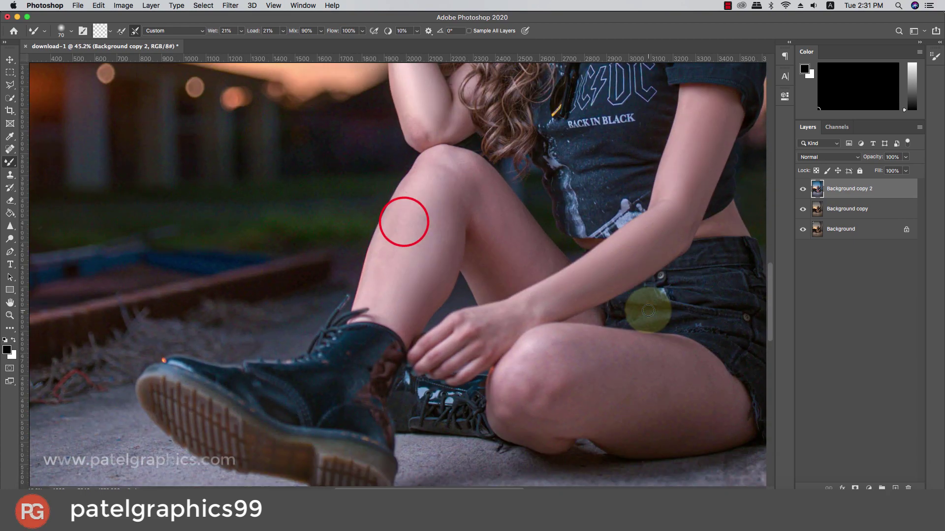
key("bracketright")
key("bracketright")
key("bracketright")
key("bracketright")
key("bracketright")
key("bracketright")
left_click_drag(538, 363, 547, 379)
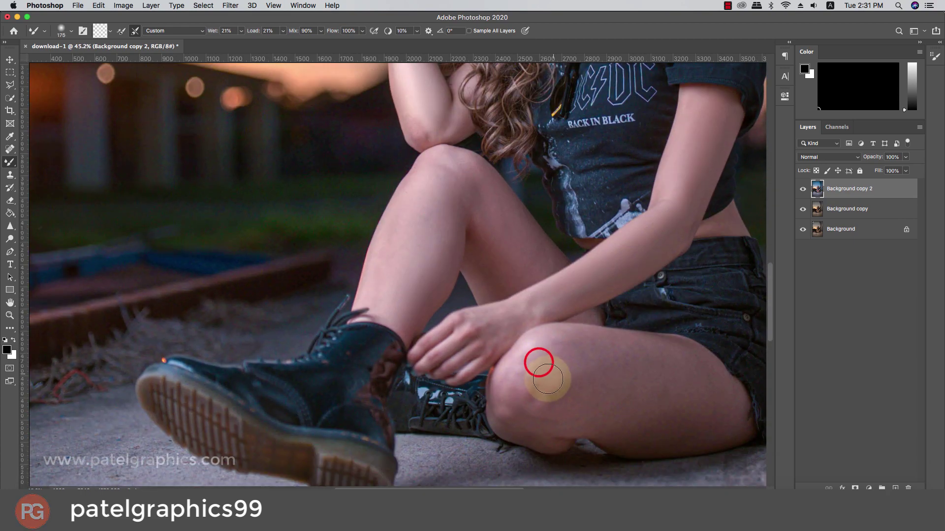
left_click(525, 394)
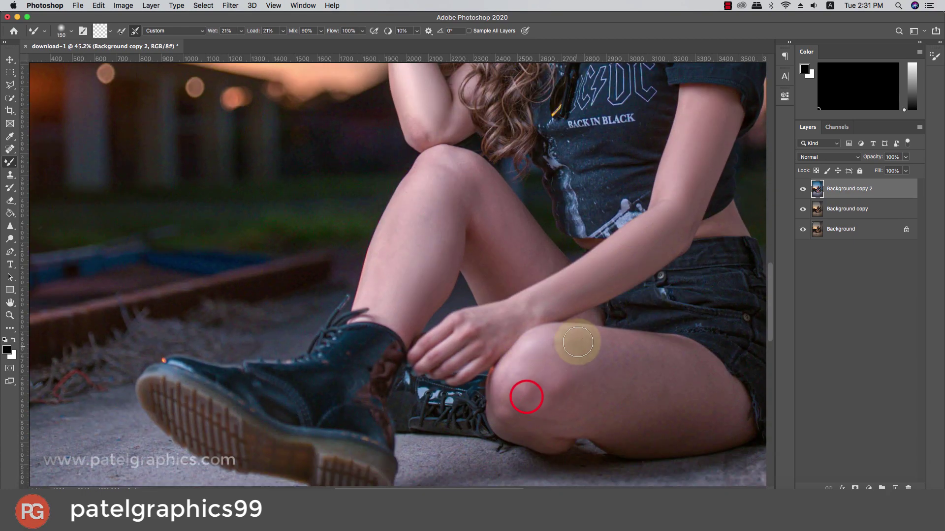
left_click(578, 342)
left_click_drag(605, 344, 613, 379)
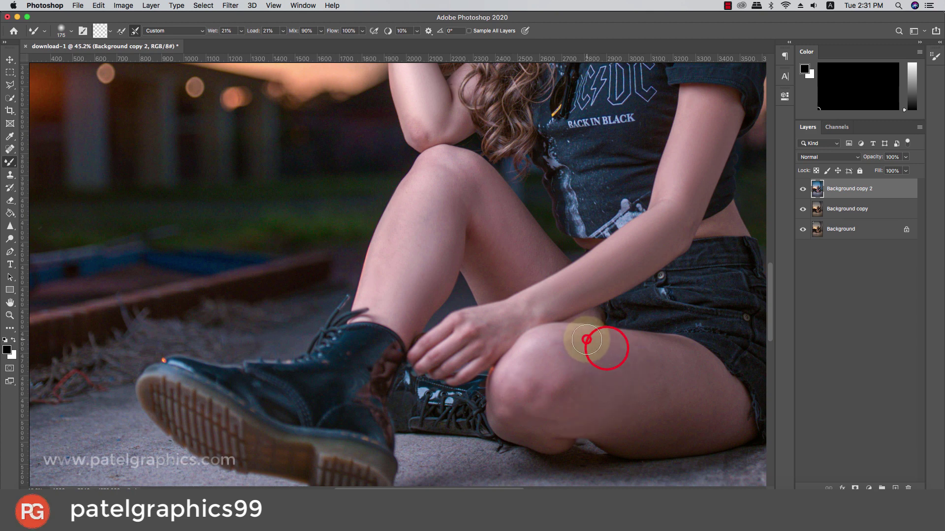
left_click_drag(586, 340, 652, 358)
Dab smoothing strokes across the thigh, undoing one stray stroke on its lower edge.
left_click(620, 363)
left_click(692, 380)
left_click(616, 407)
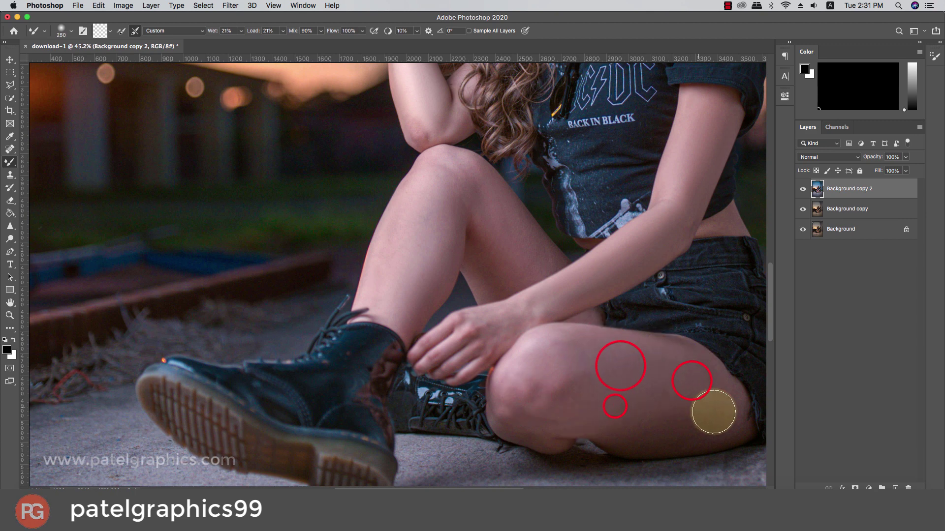
left_click(705, 418)
key("bracketright")
key("bracketright")
key("bracketleft")
key("bracketleft")
key("bracketleft")
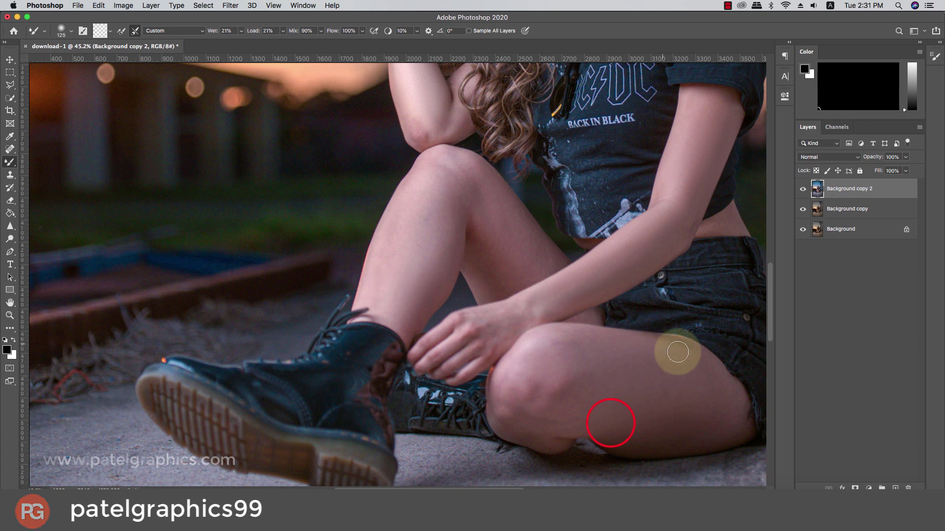
left_click(724, 390)
left_click(686, 447)
key("super+z")
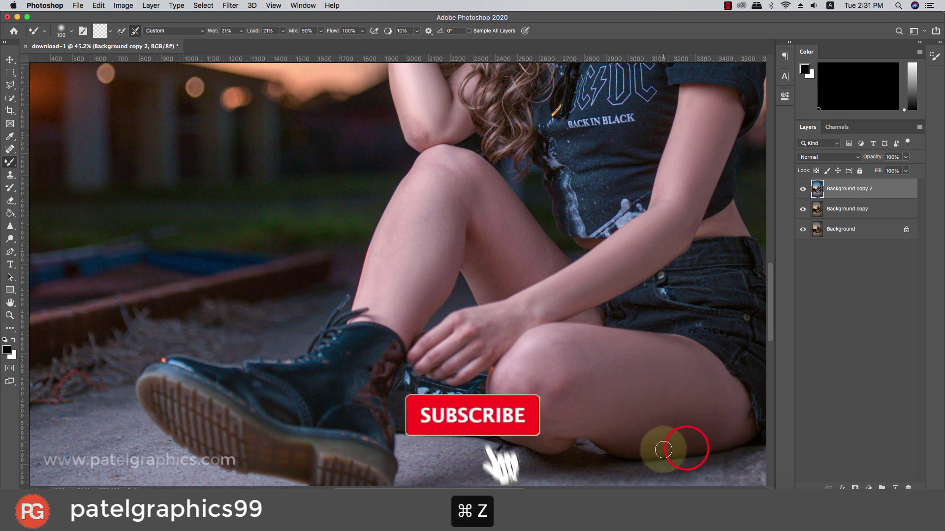
left_click(693, 442)
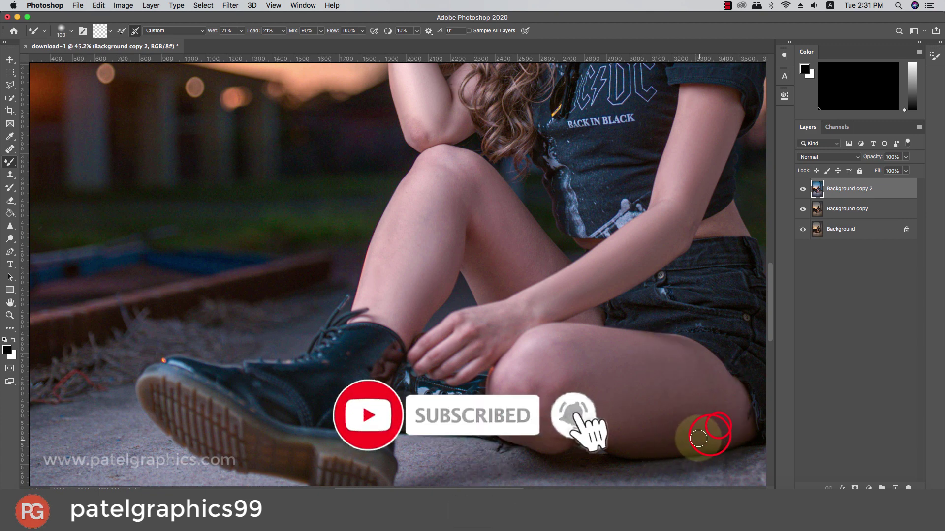
Toggle Background copy 2's visibility to compare the smoothed skin with the warm original.
scroll(660, 411, "down", 5)
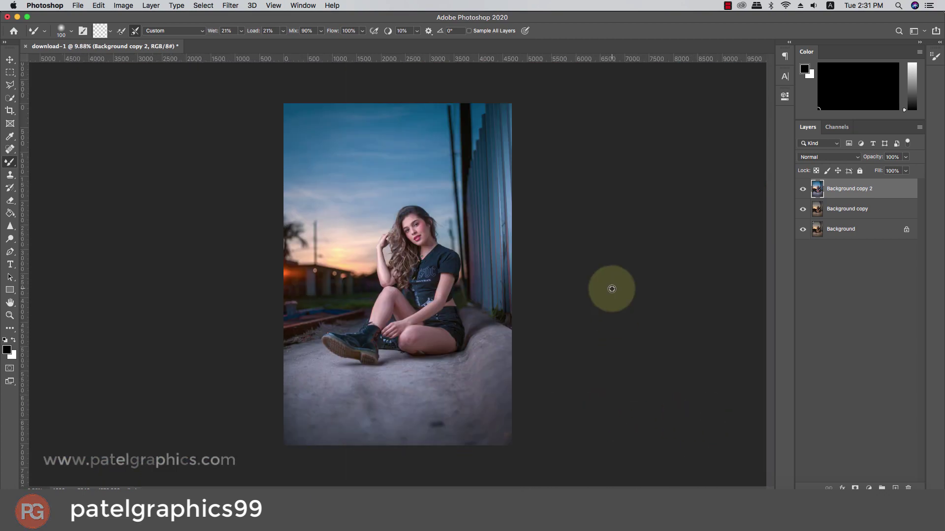
scroll(350, 305, "up", 3)
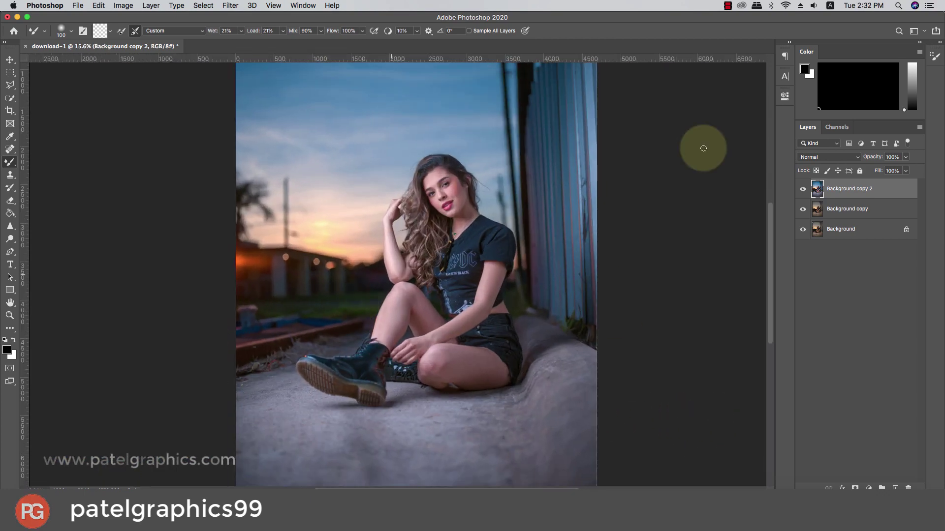
left_click(802, 189)
left_click(802, 189)
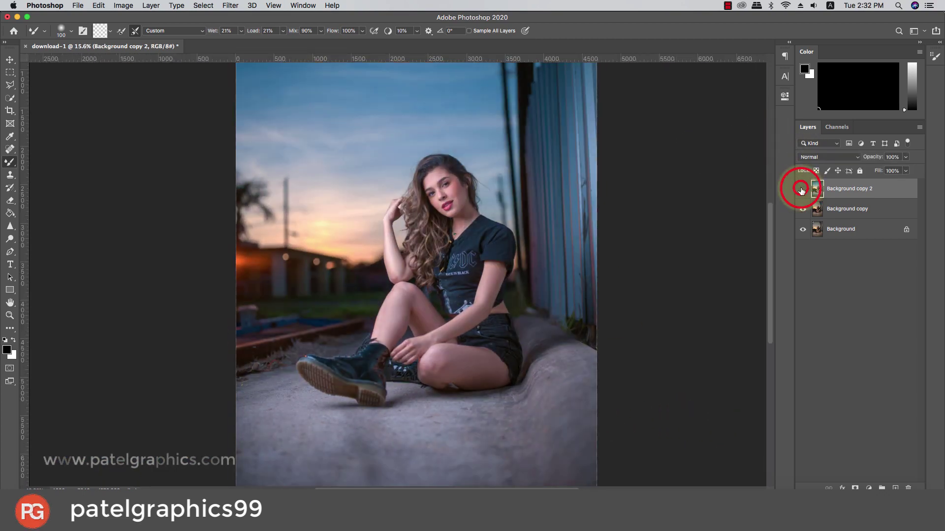
left_click(802, 189)
left_click(802, 189)
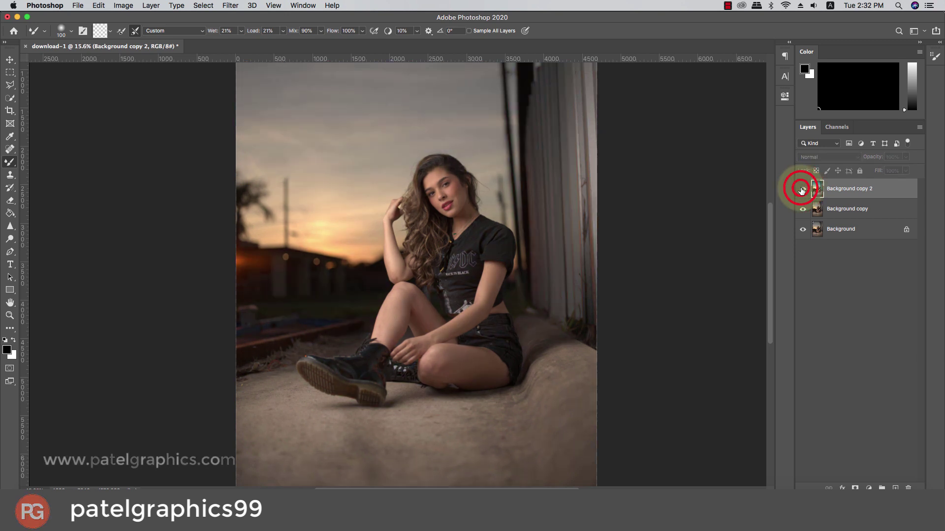
scroll(613, 204, "down", 1)
scroll(613, 204, "down", 1)
scroll(614, 204, "down", 1)
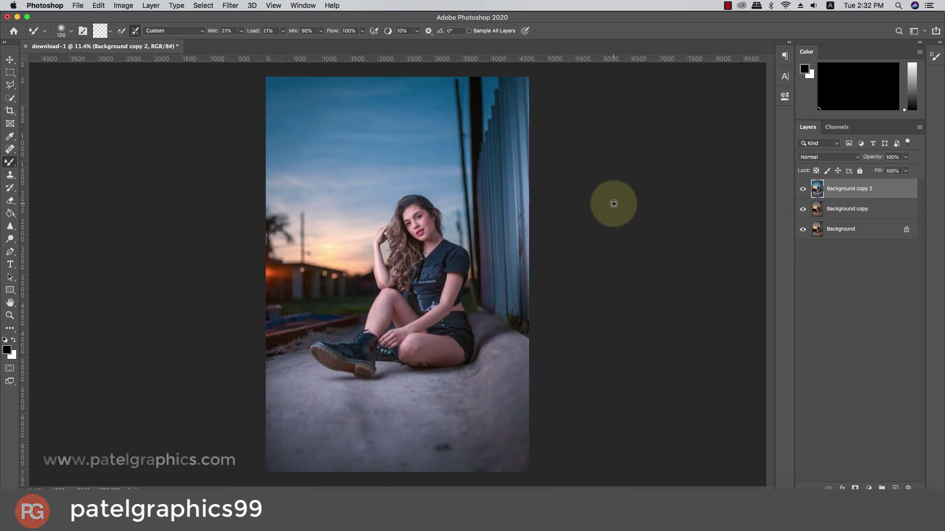
scroll(613, 203, "up", 1)
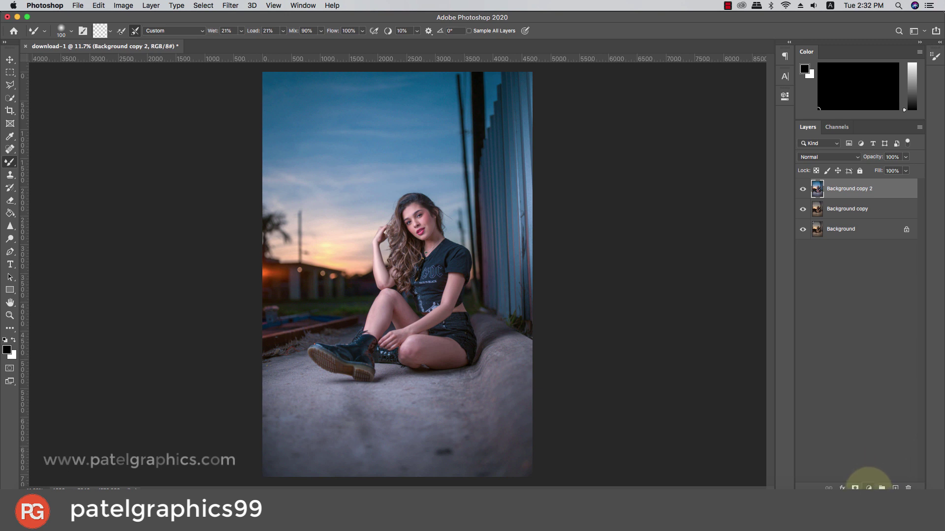
Add a Color Lookup layer using 2Strip.look at 29% opacity and duplicate it as Color Lookup 1 copy.
left_click(868, 488)
left_click(873, 422)
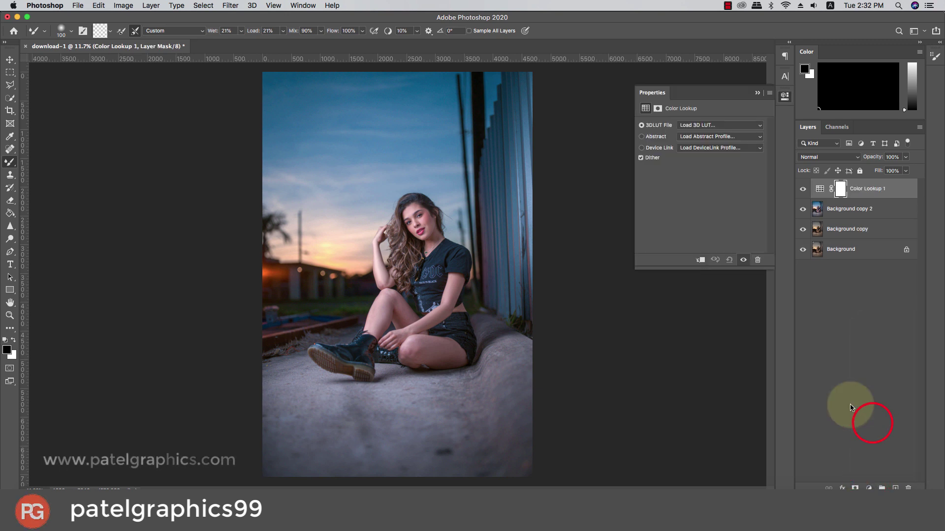
left_click(728, 125)
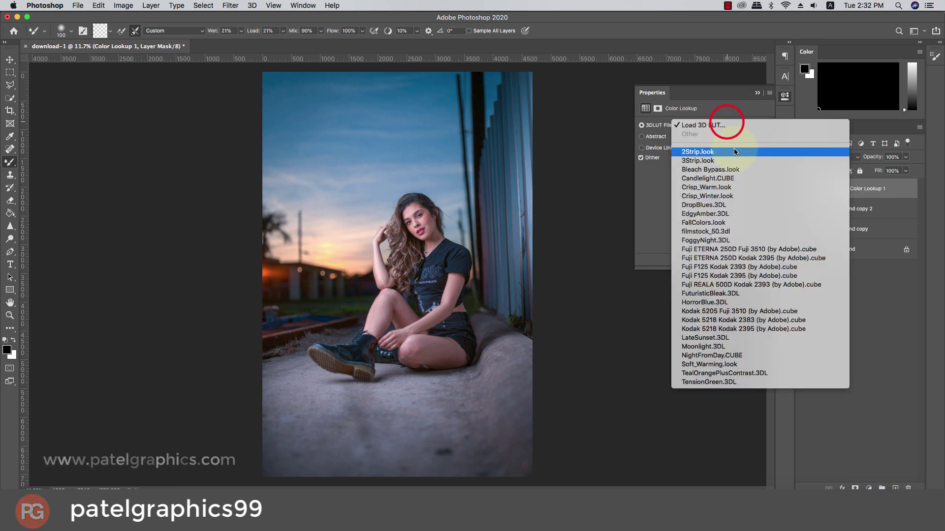
left_click(696, 152)
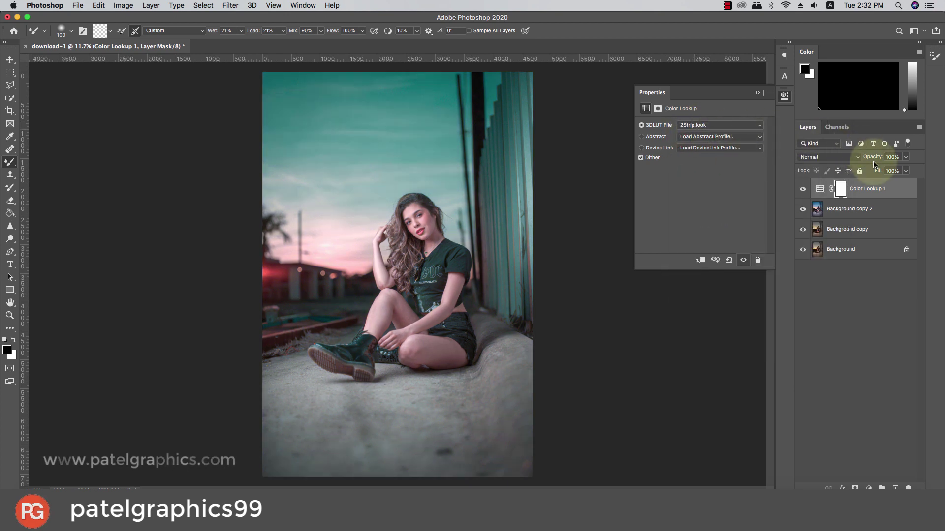
mouse_move(905, 157)
left_mouse_down()
mouse_move(886, 170)
mouse_move(831, 171)
left_mouse_up()
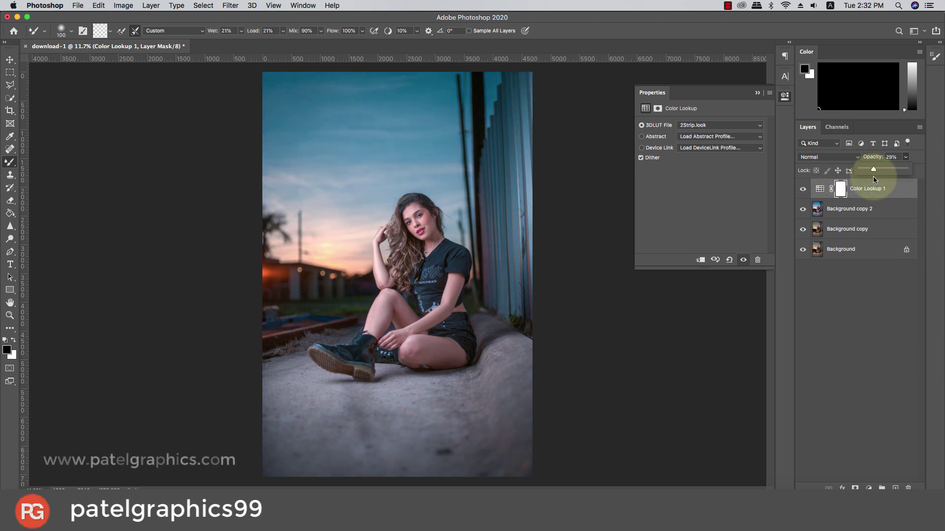
left_click(868, 190)
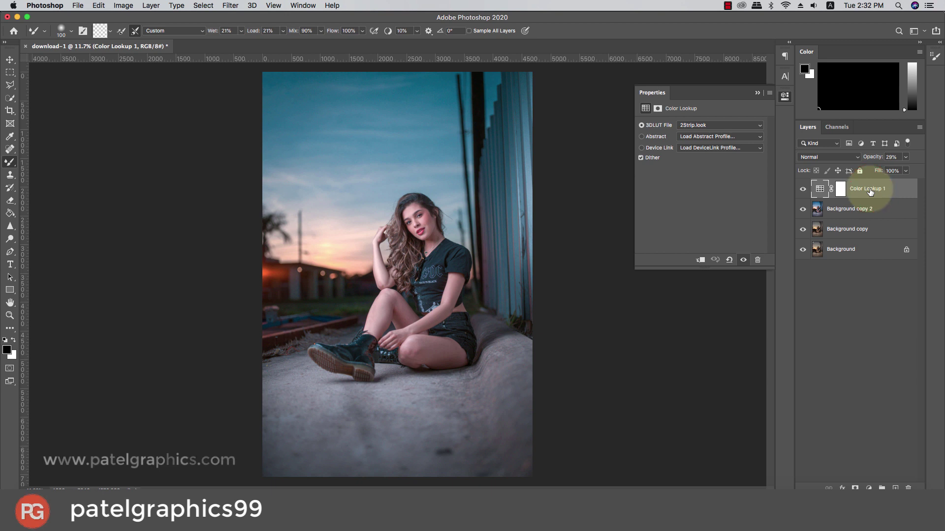
key("ctrl+j")
Preview Bleach Bypass, 3Strip, Candlelight and Crisp looks on the copied Color Lookup layer.
left_click(717, 125)
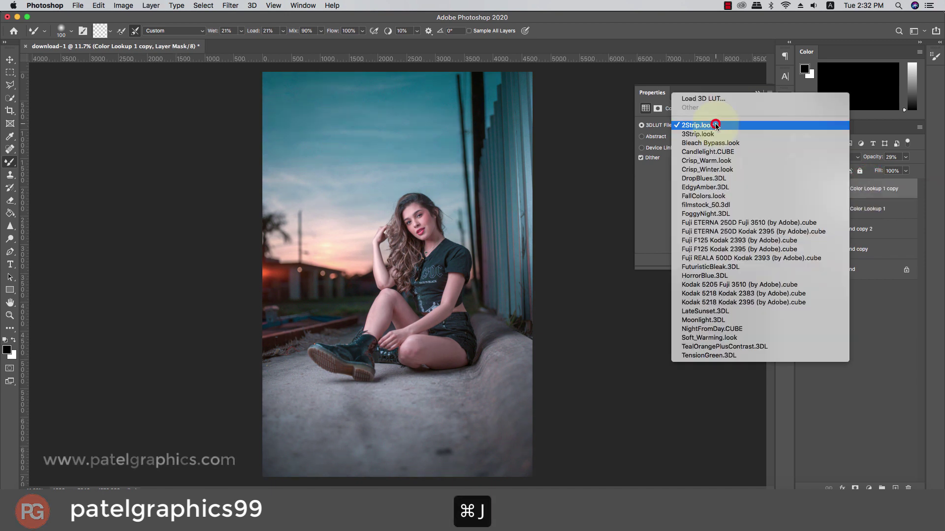
left_click(719, 142)
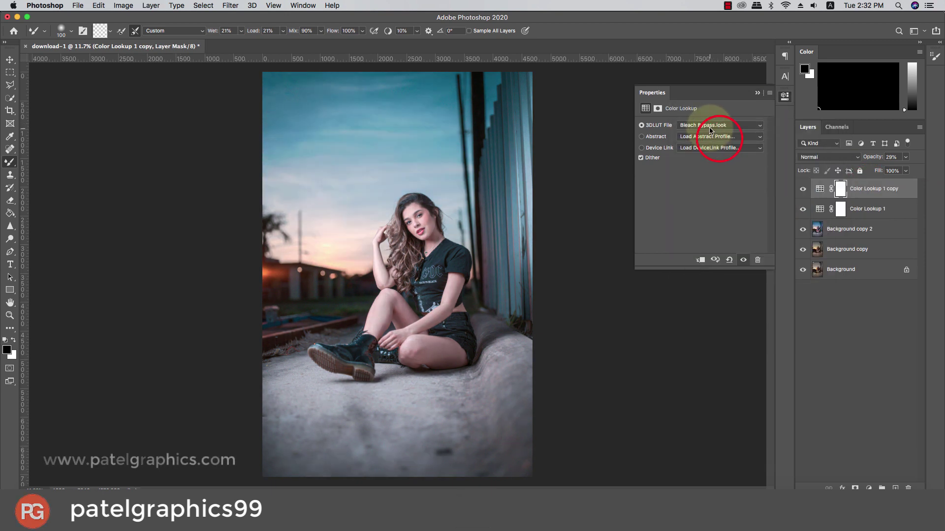
left_click(709, 127)
left_click(703, 125)
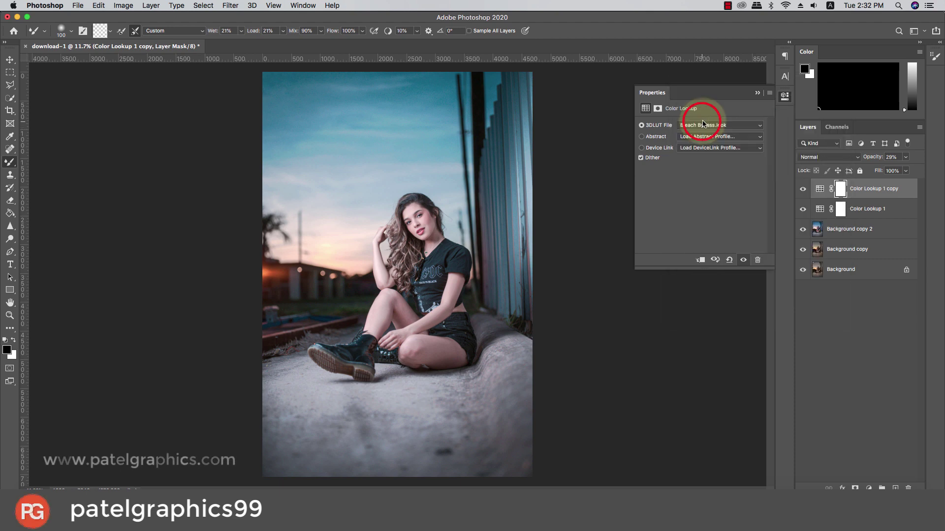
left_click(699, 123)
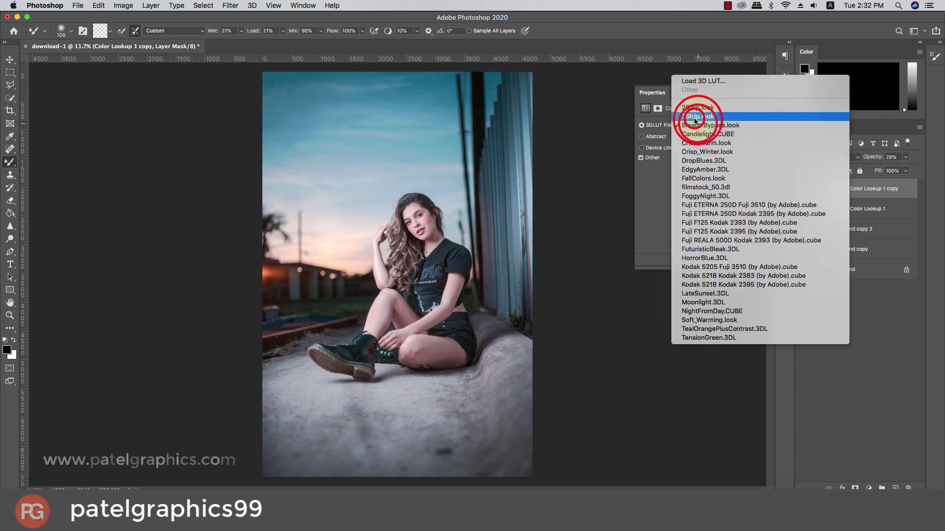
left_click(696, 124)
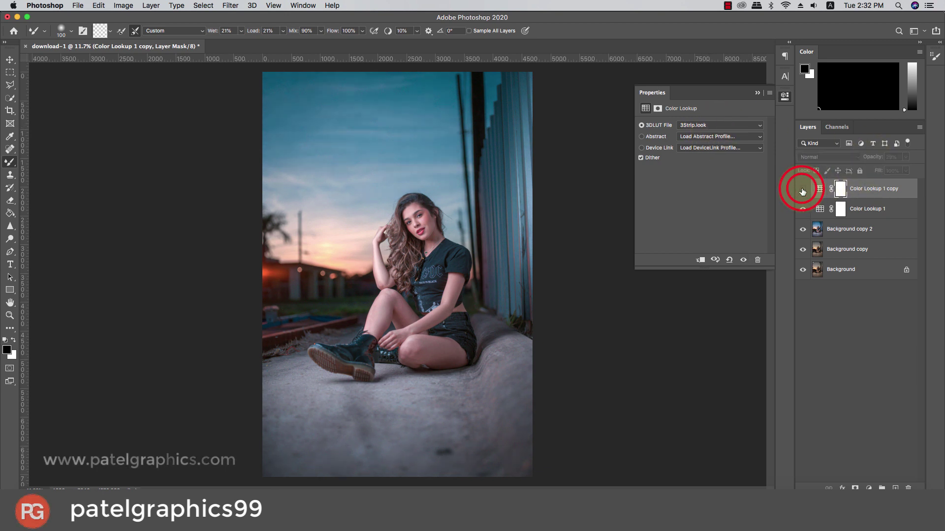
left_click(698, 125)
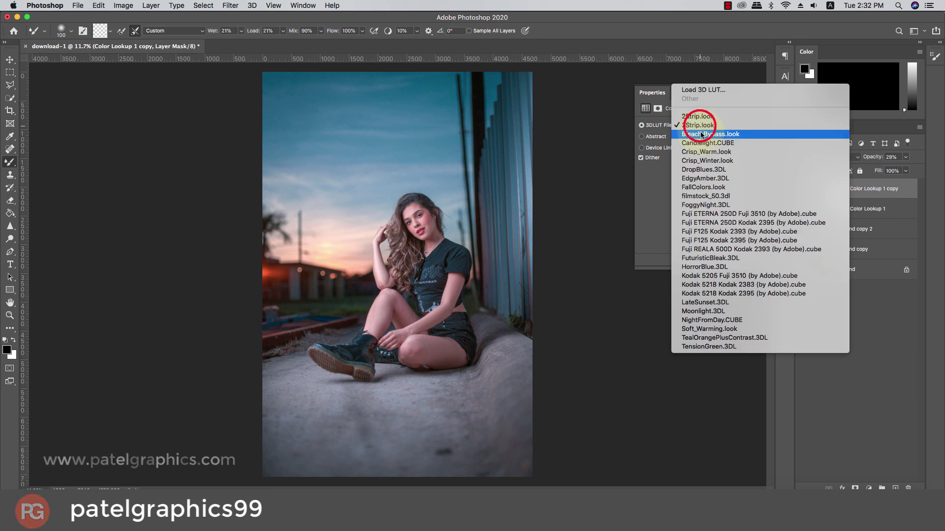
left_click(699, 125)
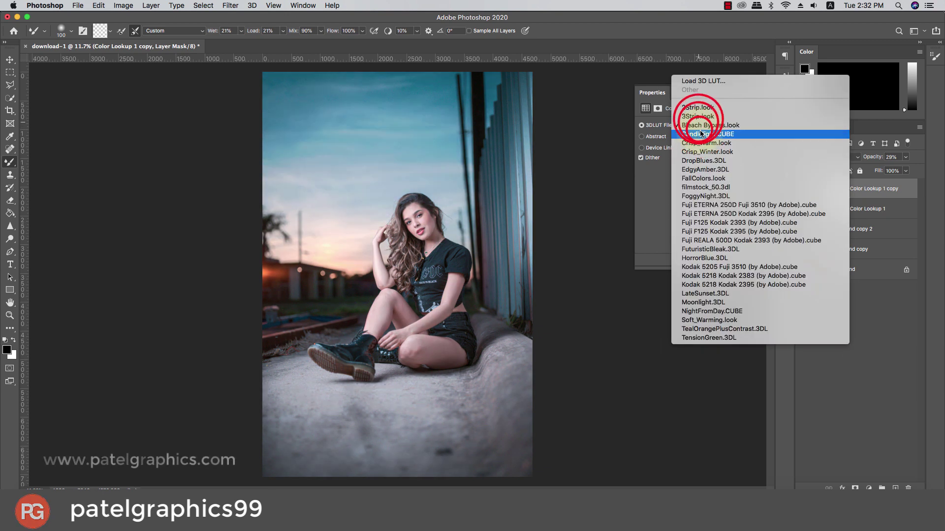
left_click(700, 131)
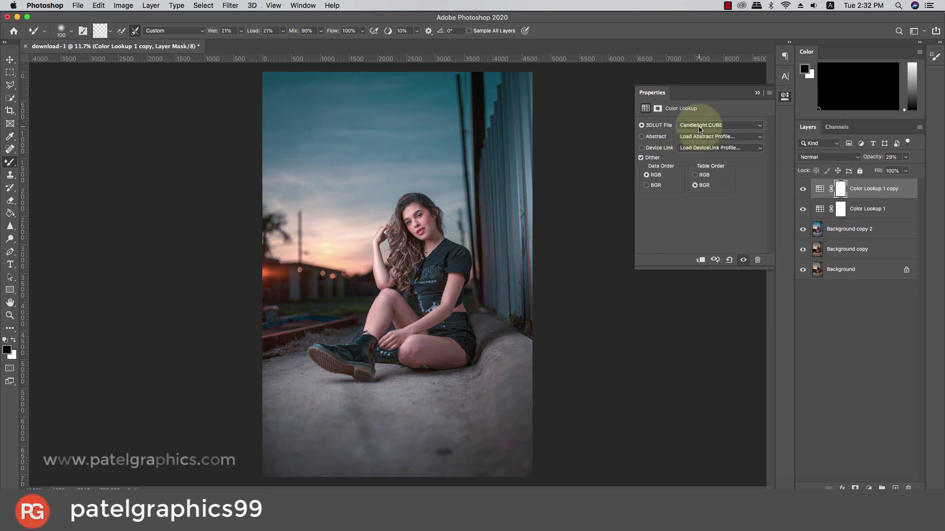
left_click(700, 128)
left_click(701, 134)
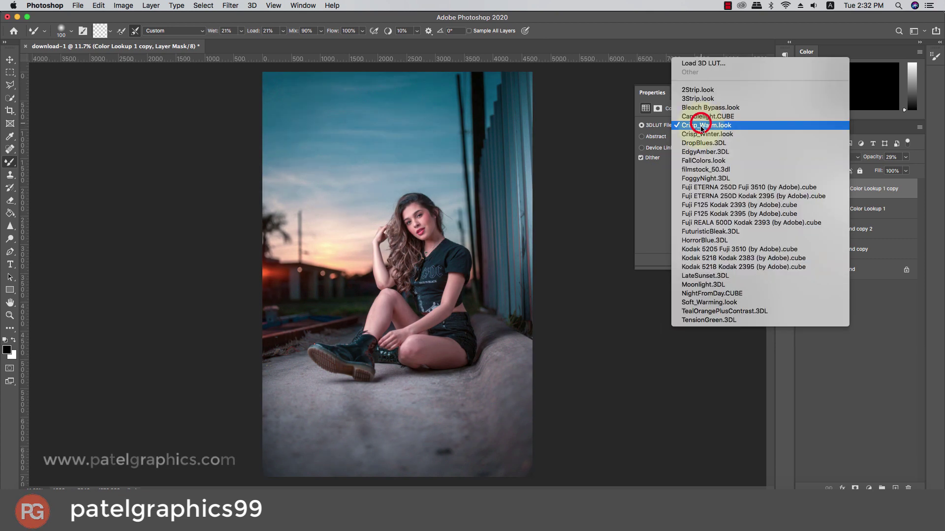
left_click(701, 133)
Try DropBlues, EdgyAmber, FallColors, FoggyNight and Fuji looks, then settle on filmstock_50 at 34% opacity.
left_click(908, 167)
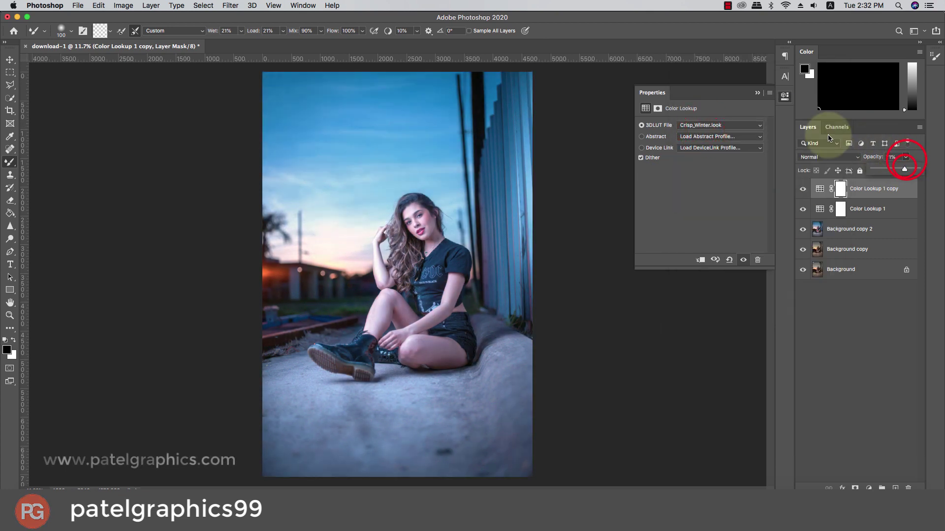
left_click(719, 126)
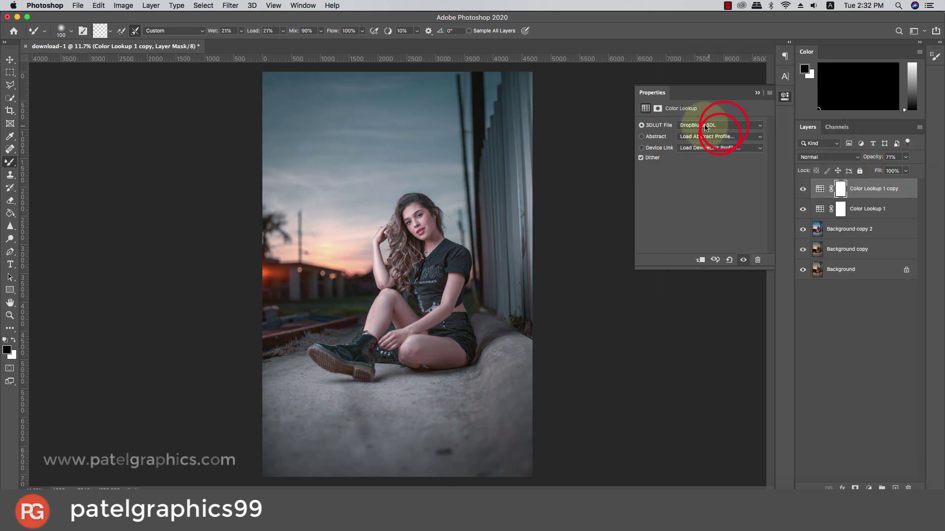
left_click(696, 126)
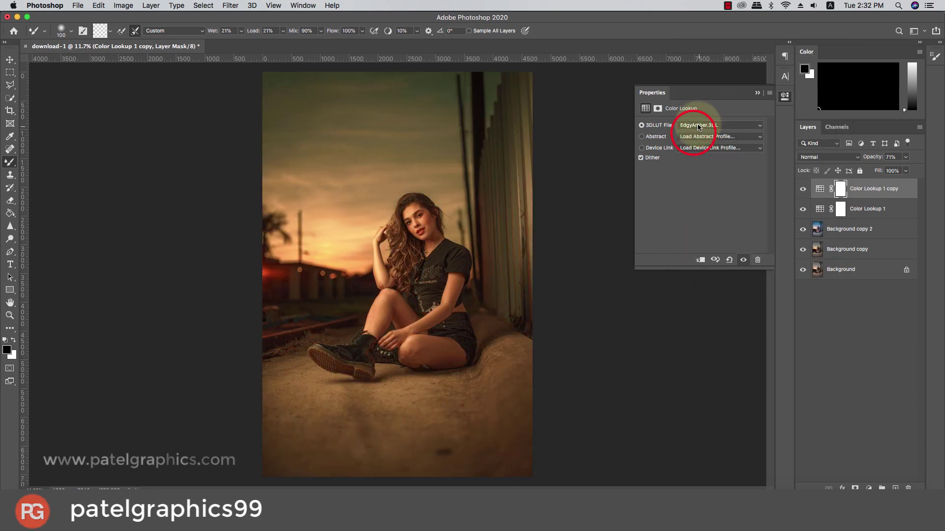
left_click(696, 126)
left_click(696, 130)
left_click(696, 126)
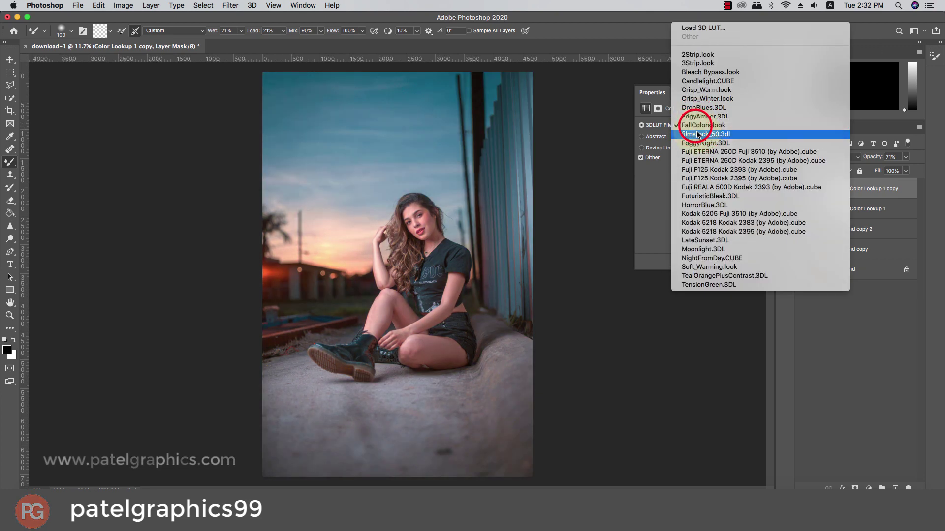
left_click(696, 134)
left_click(696, 126)
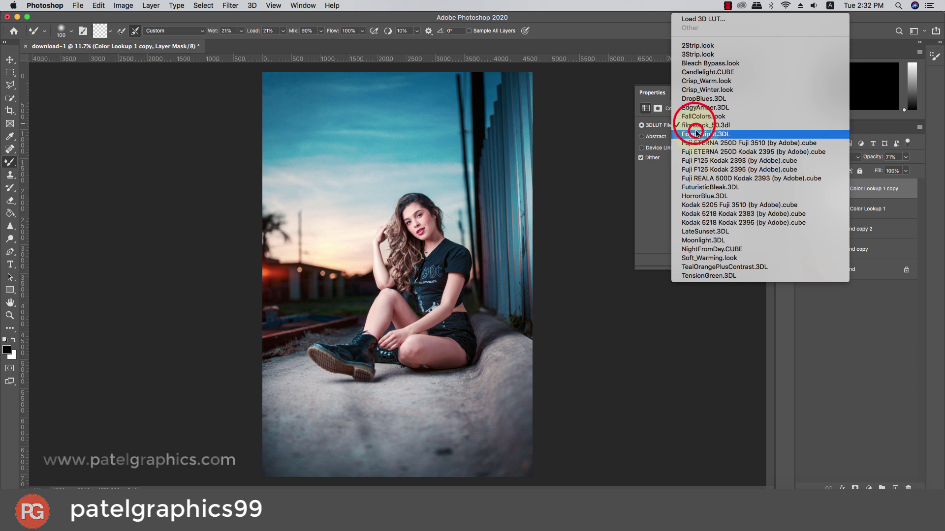
left_click(696, 134)
left_click(695, 133)
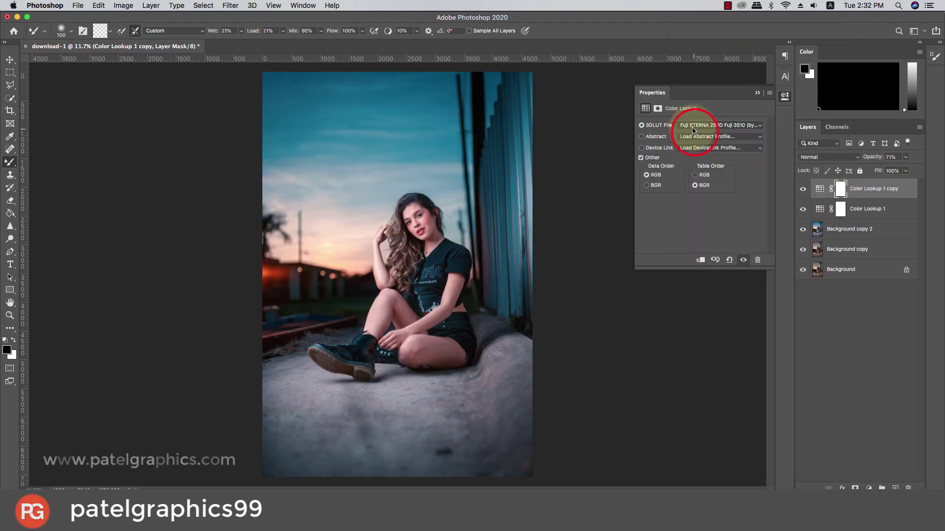
left_click(688, 126)
left_click(690, 98)
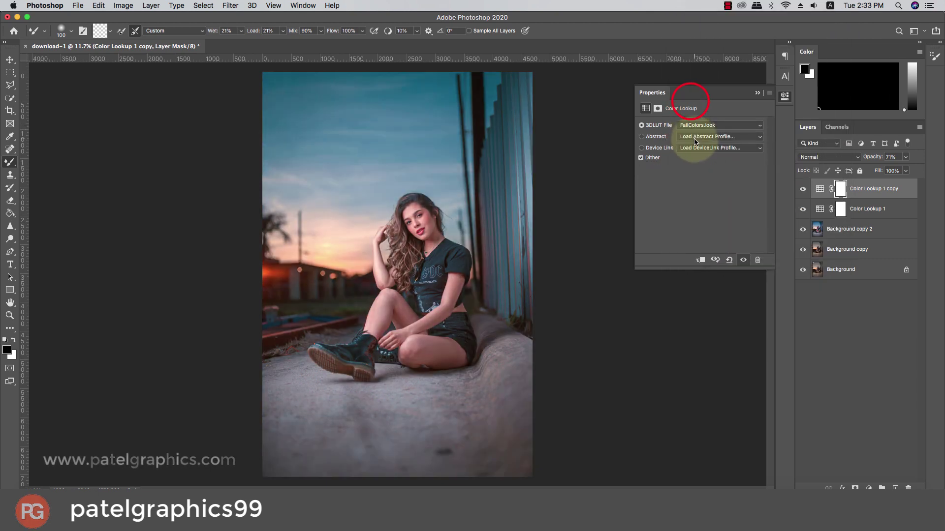
left_click(695, 126)
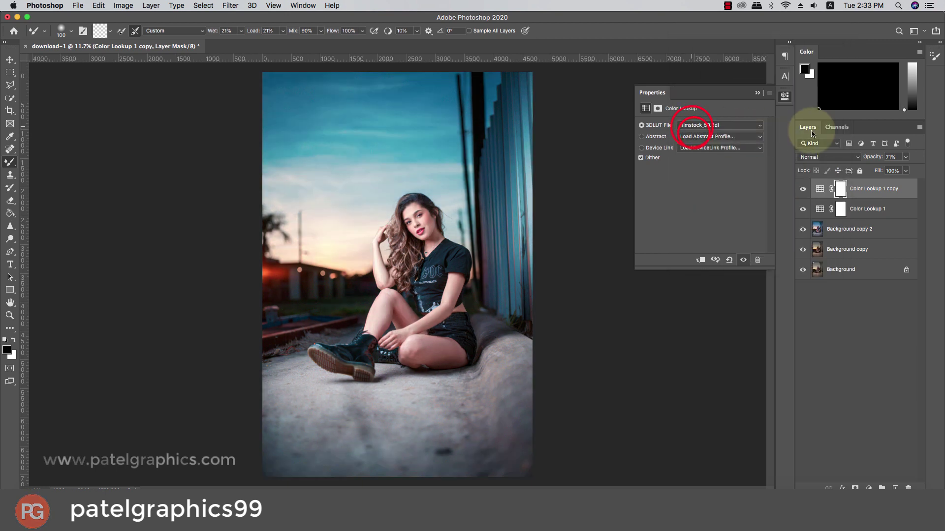
left_click(905, 157)
left_click_drag(905, 169, 888, 174)
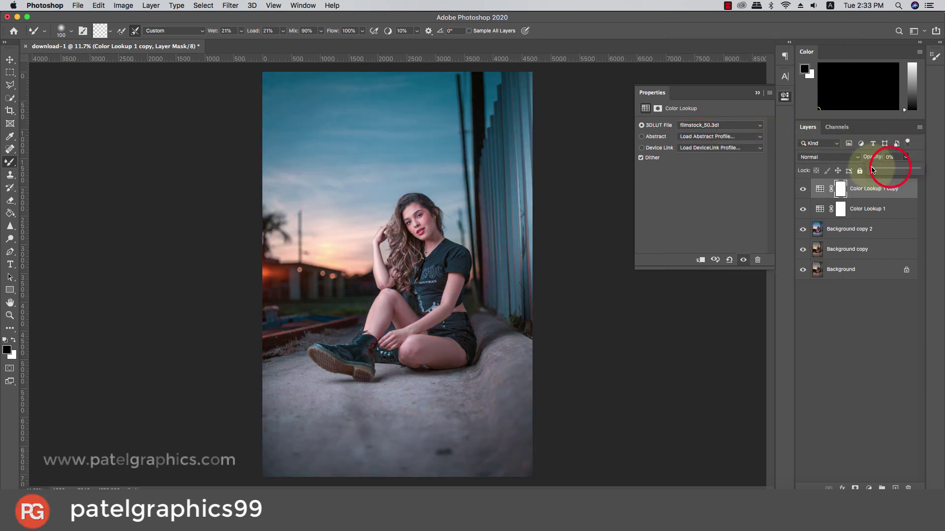
Toggle Color Lookup 1 copy off and on for a before/after, then target its mask with a larger brush.
left_click(805, 190)
left_click(805, 190)
left_click(805, 189)
left_click(805, 190)
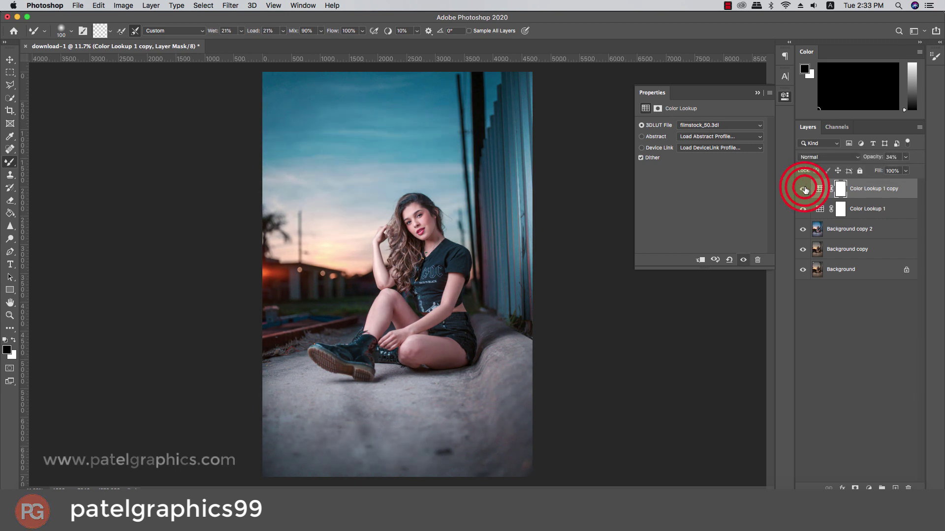
left_click(805, 190)
left_click(805, 189)
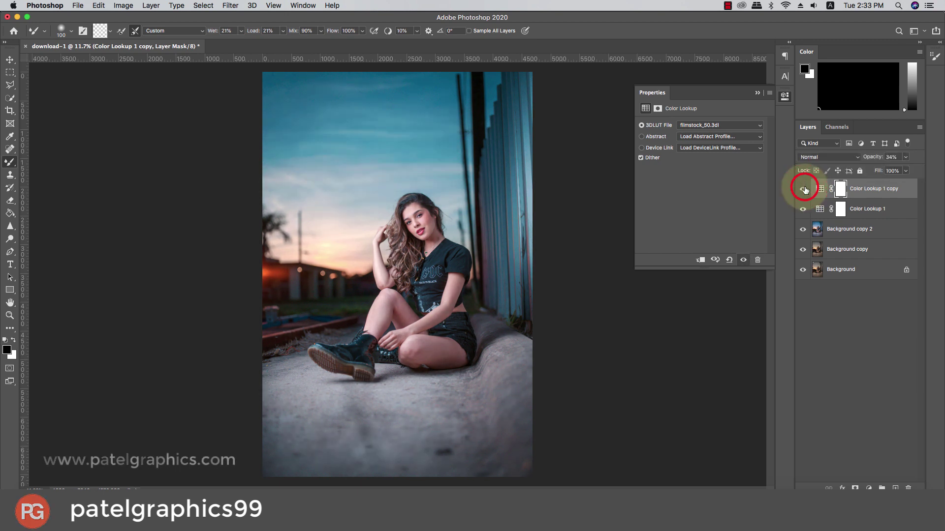
left_click(804, 189)
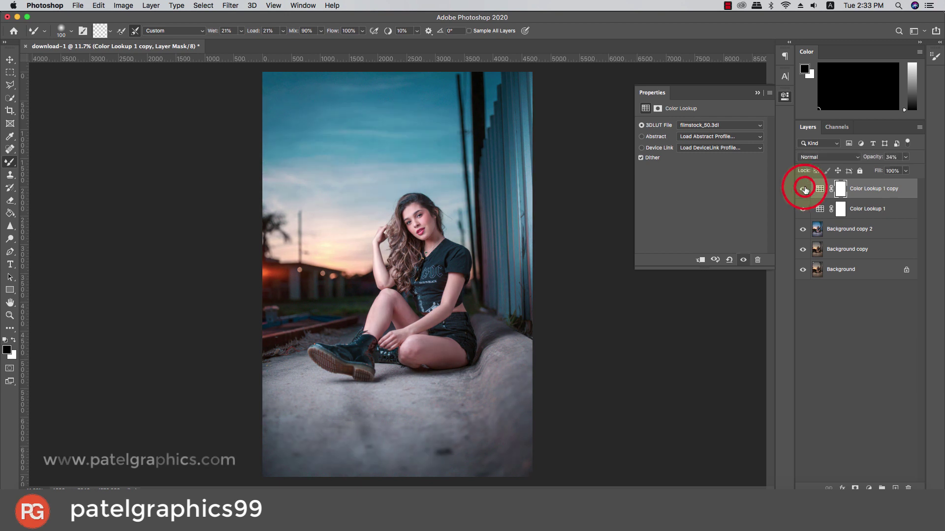
left_click(805, 190)
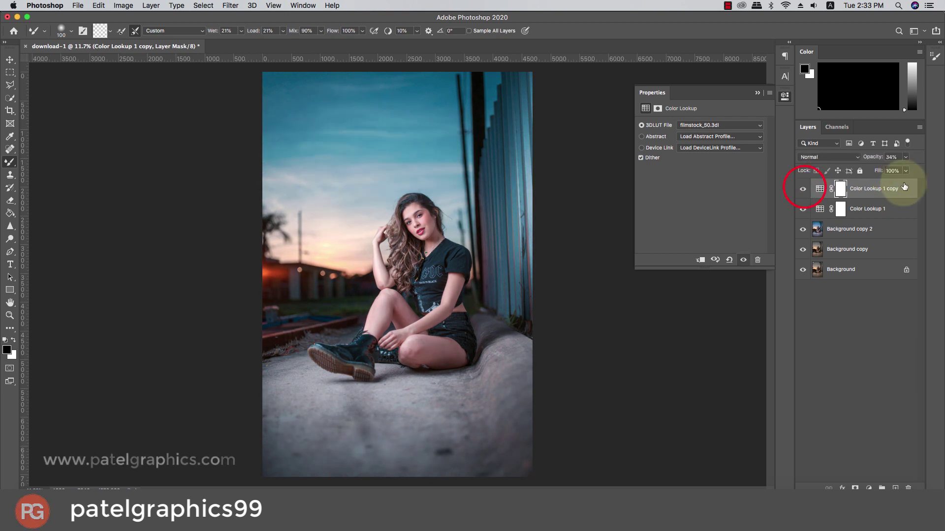
left_click(840, 190)
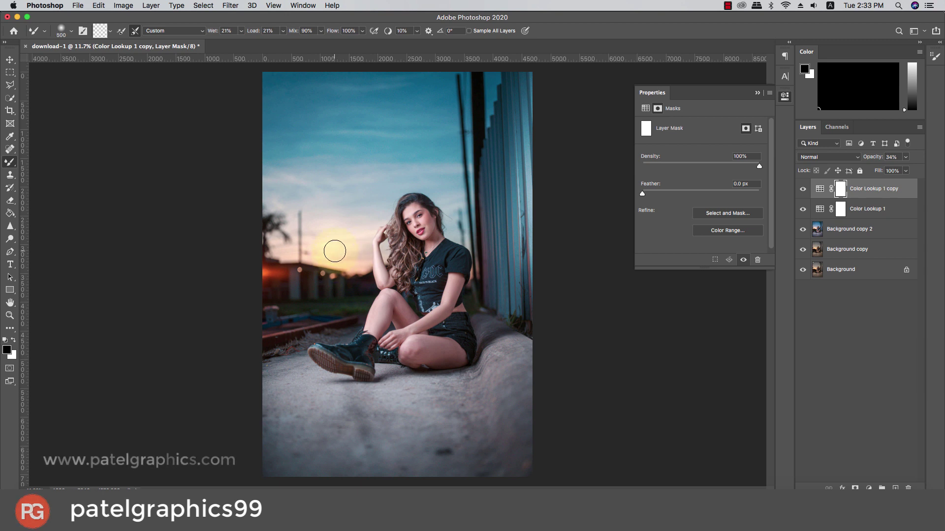
key("bracketright")
key("bracketright")
key("bracketright")
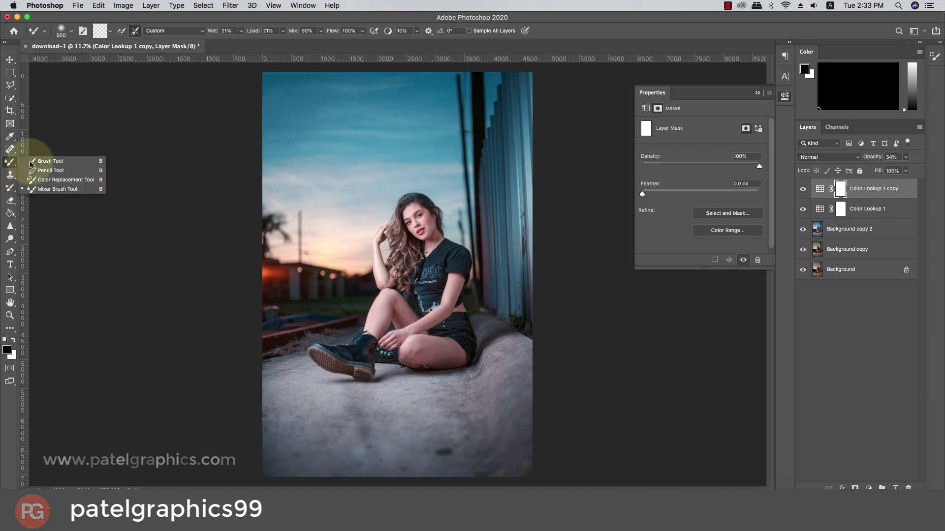
Switch to the Brush Tool with a Soft Round tip at 800 px.
left_click_drag(3, 169, 65, 162)
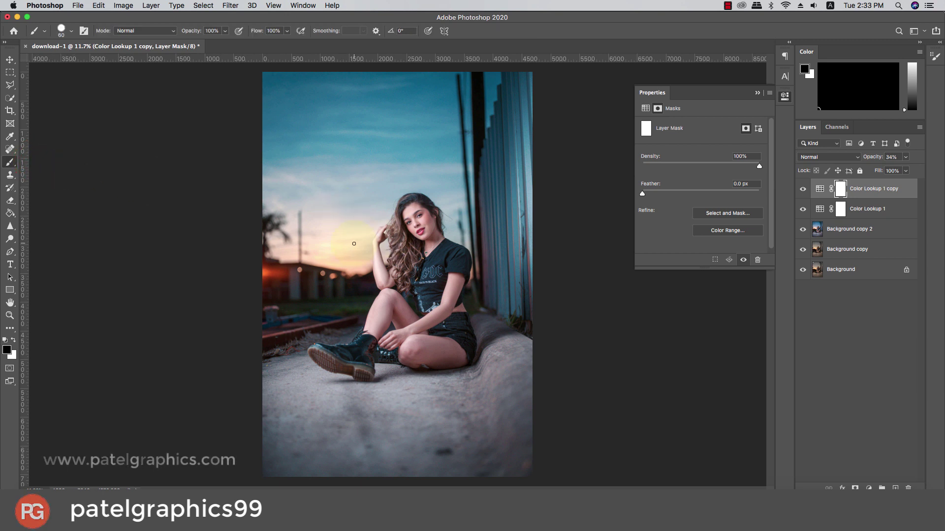
key("bracketright")
key("bracketright")
key("bracketright")
right_click(349, 262)
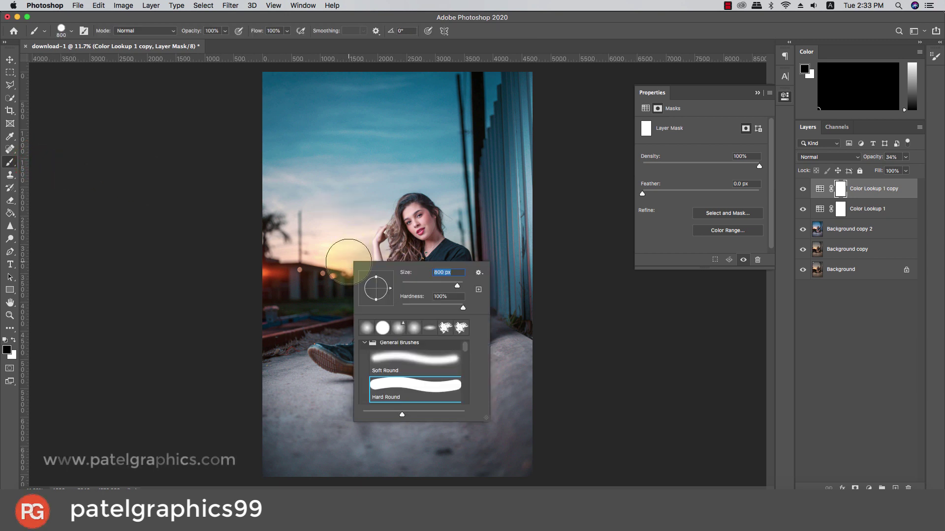
left_click(381, 359)
left_click(327, 252)
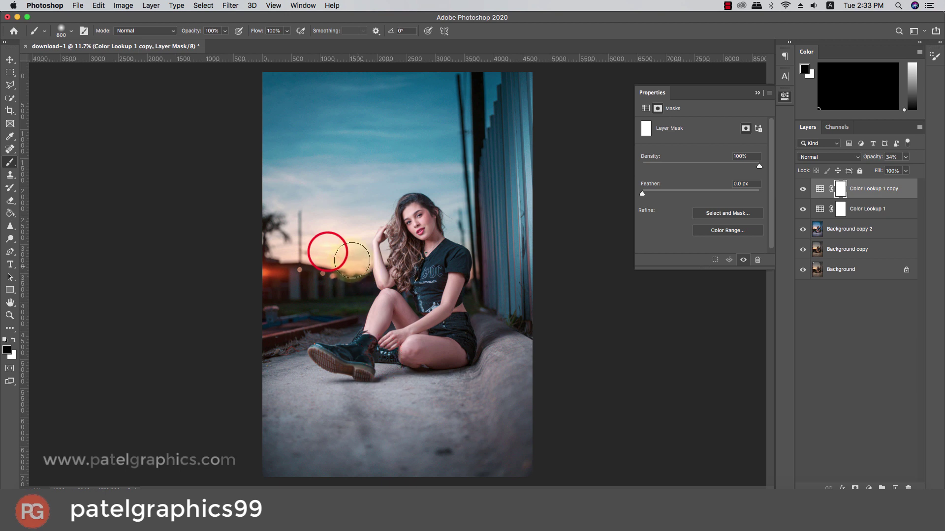
Paint black on the mask over the sunset sky and hair, varying brush size between 500 and 800 px.
mouse_move(283, 230)
left_mouse_down()
mouse_move(270, 270)
mouse_move(328, 270)
mouse_move(270, 317)
mouse_move(314, 277)
left_mouse_up()
mouse_move(350, 253)
left_mouse_down()
mouse_move(239, 238)
mouse_move(324, 256)
left_mouse_up()
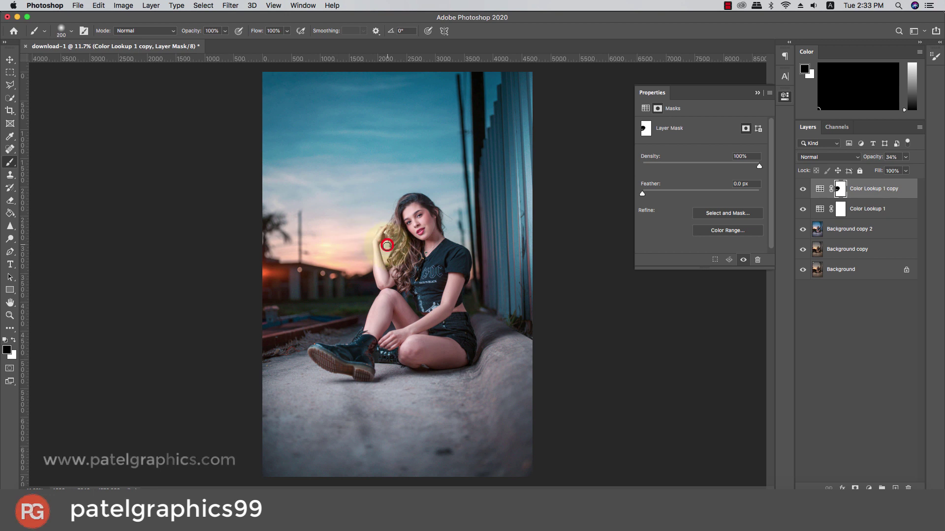
left_click_drag(387, 259, 393, 249)
key("bracketright")
key("bracketright")
key("bracketright")
mouse_move(482, 254)
left_mouse_down()
mouse_move(479, 270)
mouse_move(475, 247)
left_mouse_up()
key("bracketright")
key("bracketright")
key("bracketright")
mouse_move(355, 264)
left_mouse_down()
mouse_move(270, 243)
mouse_move(341, 238)
left_mouse_up()
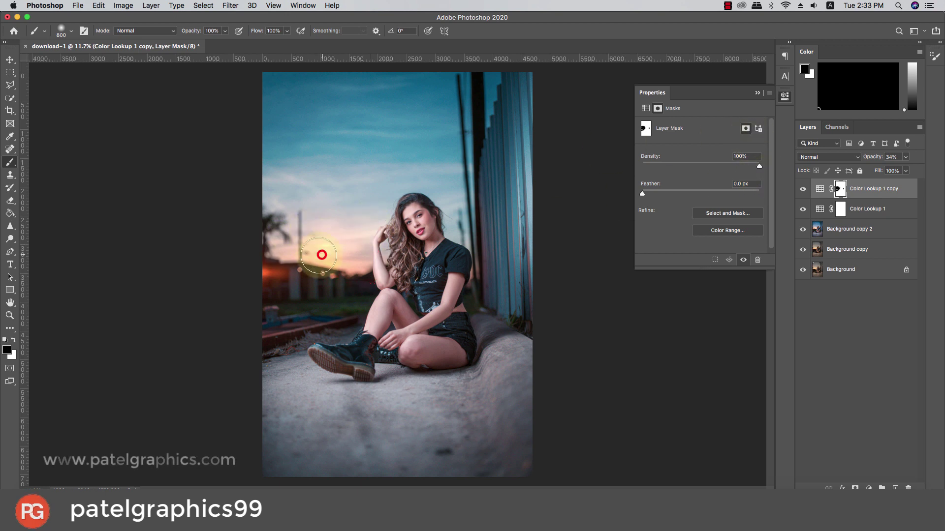
left_click_drag(322, 254, 333, 229)
Undo the last two mask strokes and review the masked result.
key("super+z")
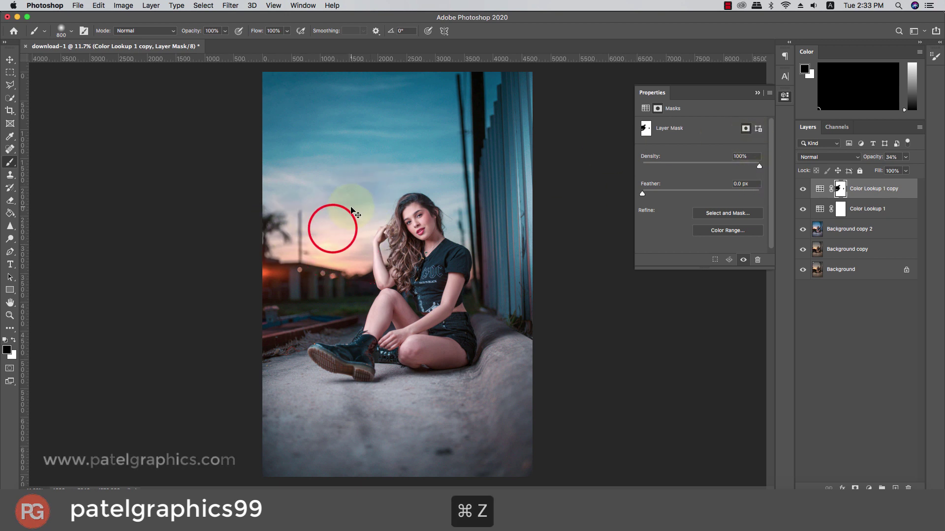
key("super+z")
scroll(331, 246, "down", 2)
scroll(338, 238, "down", 1)
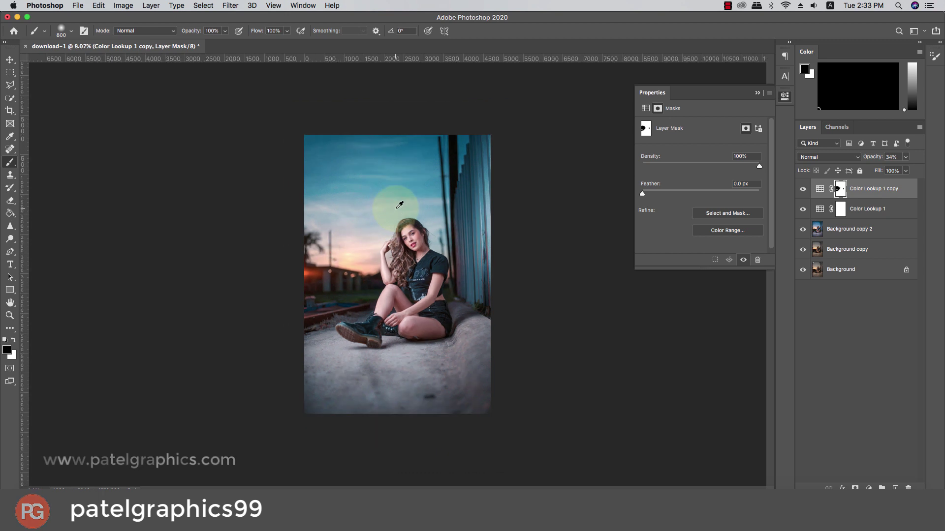
scroll(380, 207, "up", 1)
scroll(413, 251, "up", 1)
scroll(409, 258, "up", 1)
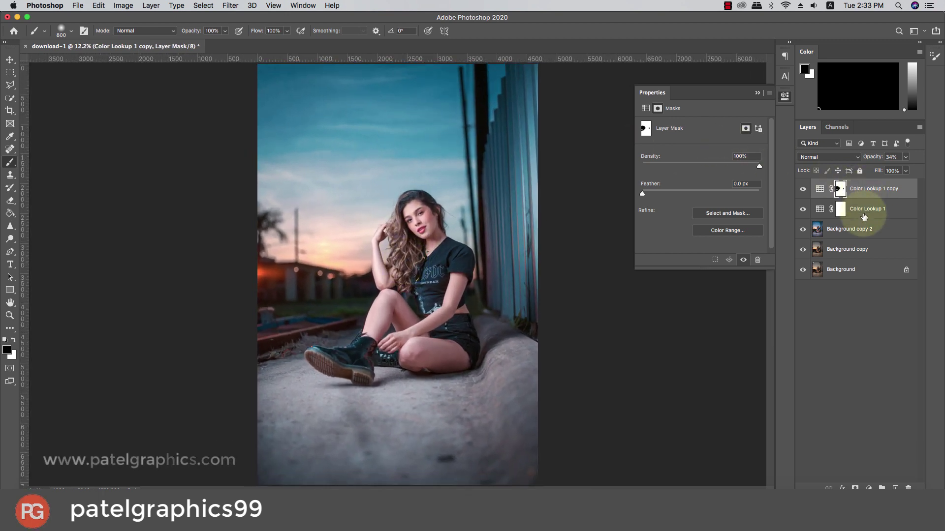
Group the layers from Color Lookup 1 copy to Background copy into Group 1 and check its before/after.
left_click(856, 250, "shift")
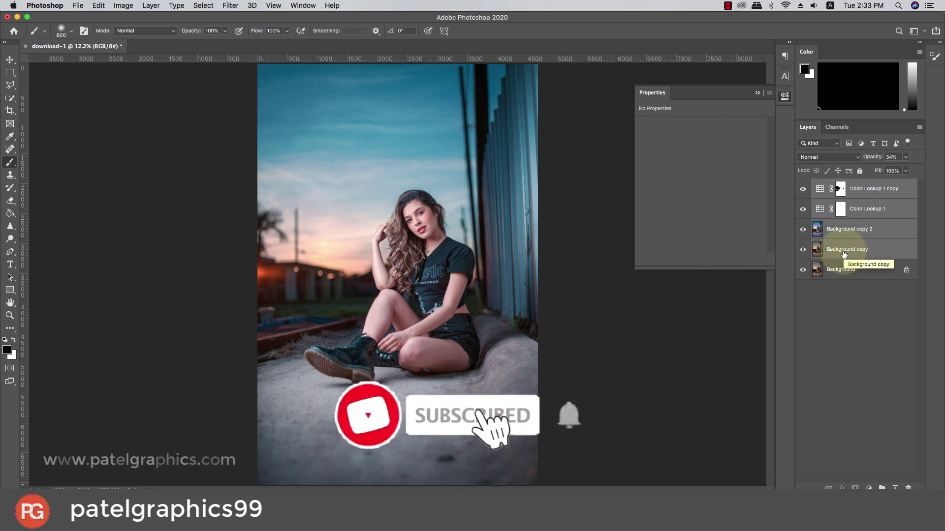
key("super+g")
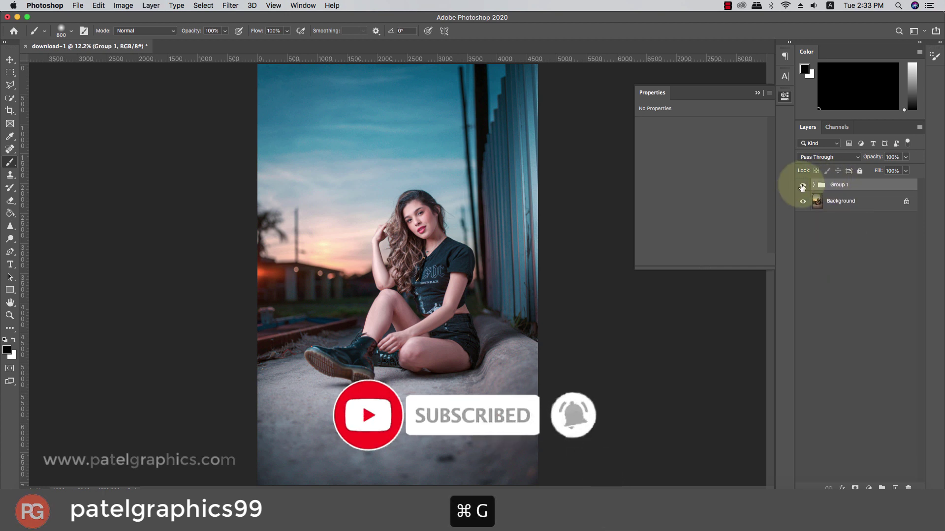
left_click(802, 186)
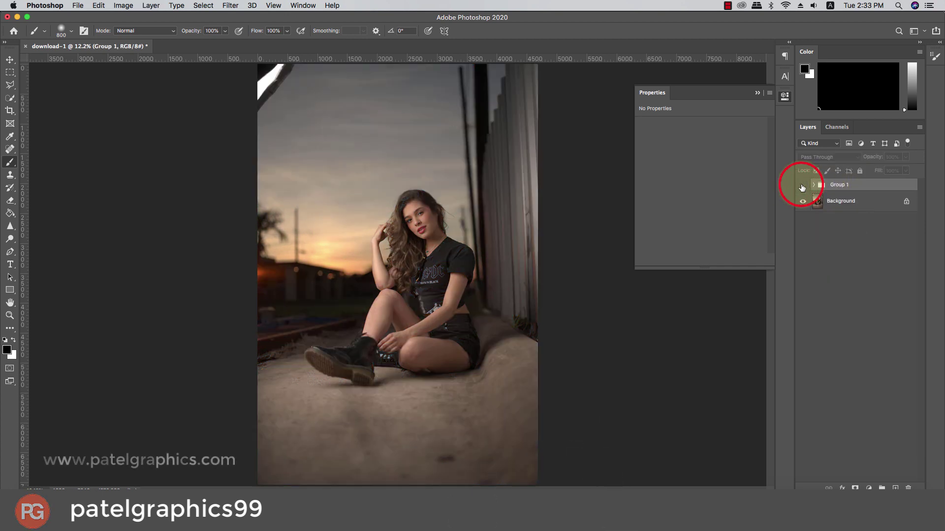
left_click(802, 186)
left_click(802, 186)
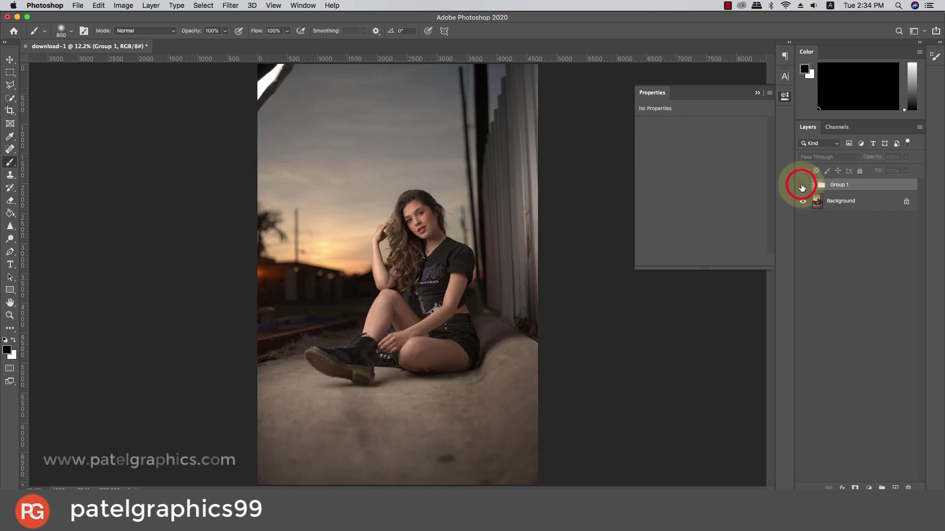
left_click(802, 186)
left_click(802, 186)
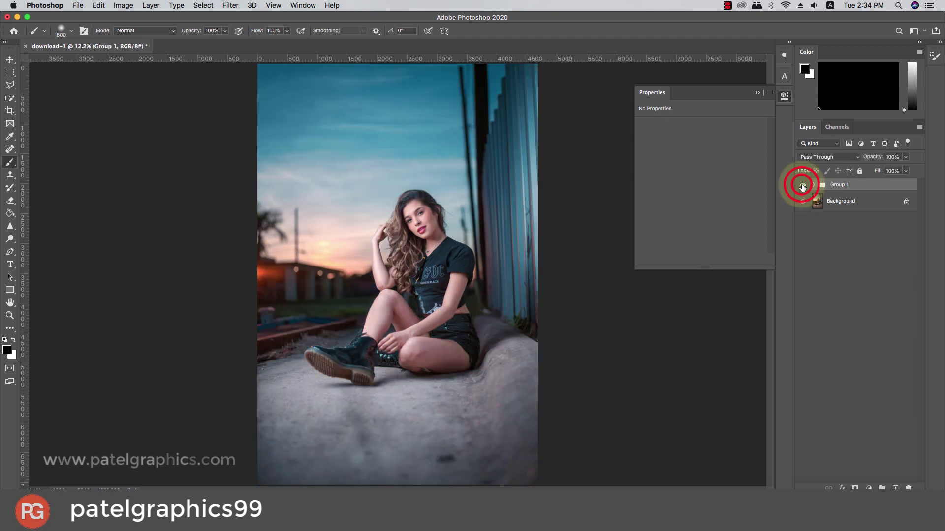
Compare the graded photo with the original again by hiding and showing Group 1.
scroll(420, 207, "up", 2)
scroll(419, 207, "up", 2)
scroll(419, 206, "up", 3)
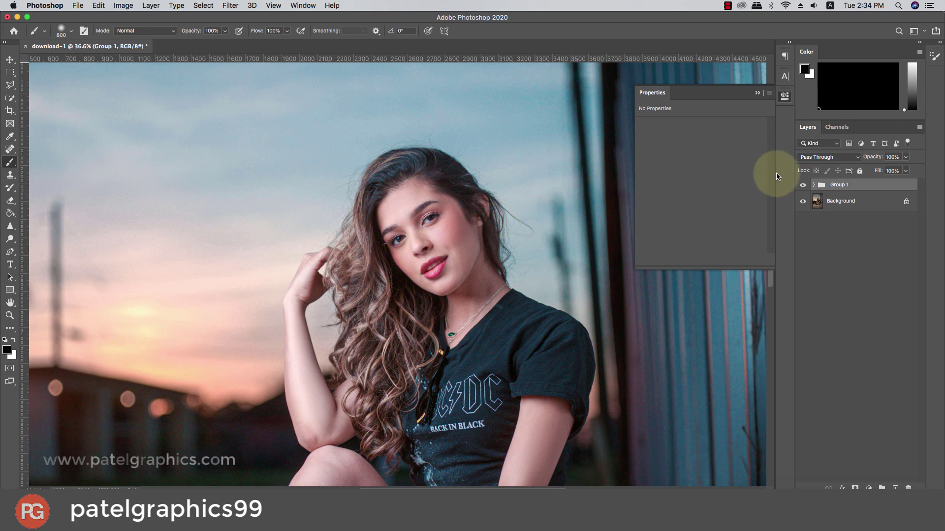
left_click(801, 186)
left_click(799, 186)
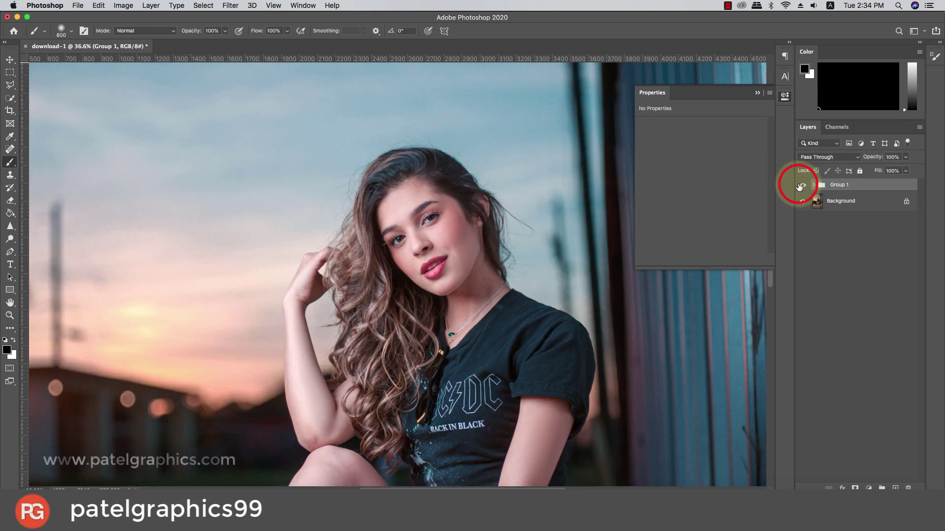
left_click(801, 186)
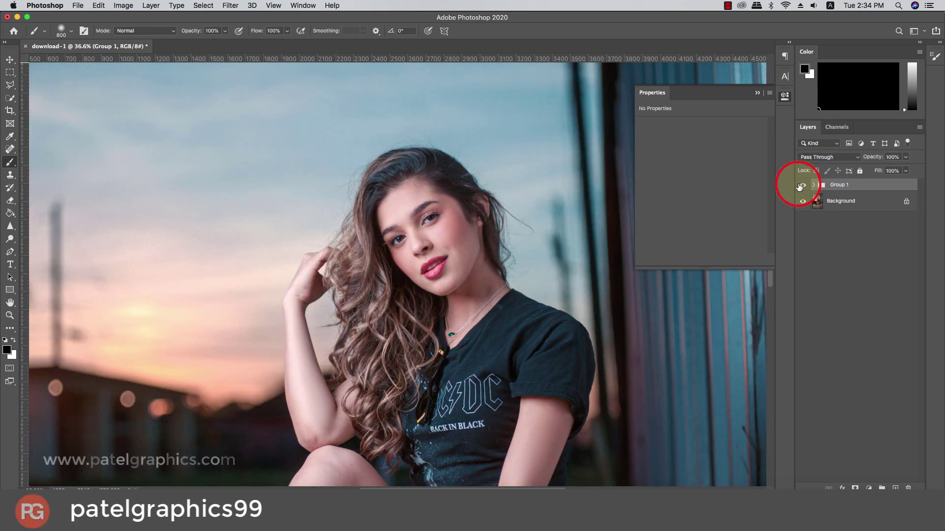
left_click(799, 186)
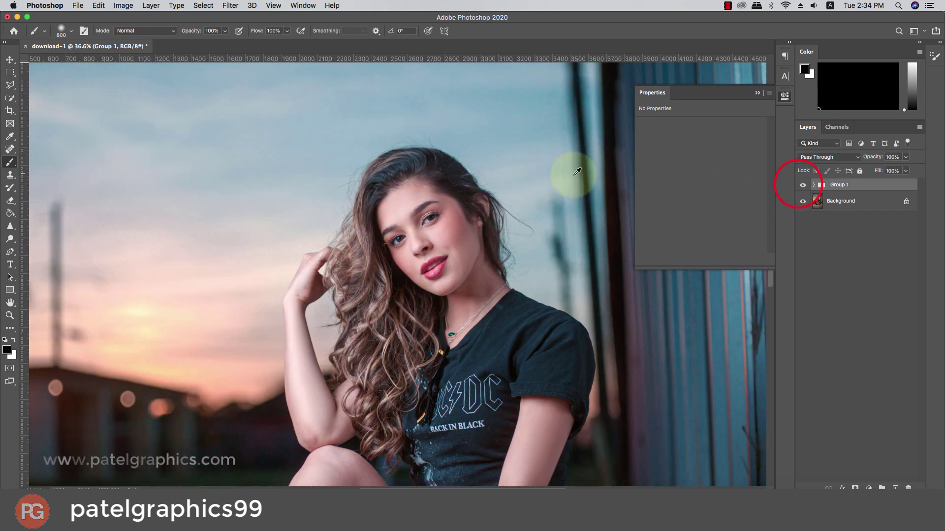
Collapse the Properties panel, expand Group 1 and select Background copy 2.
left_click(757, 93)
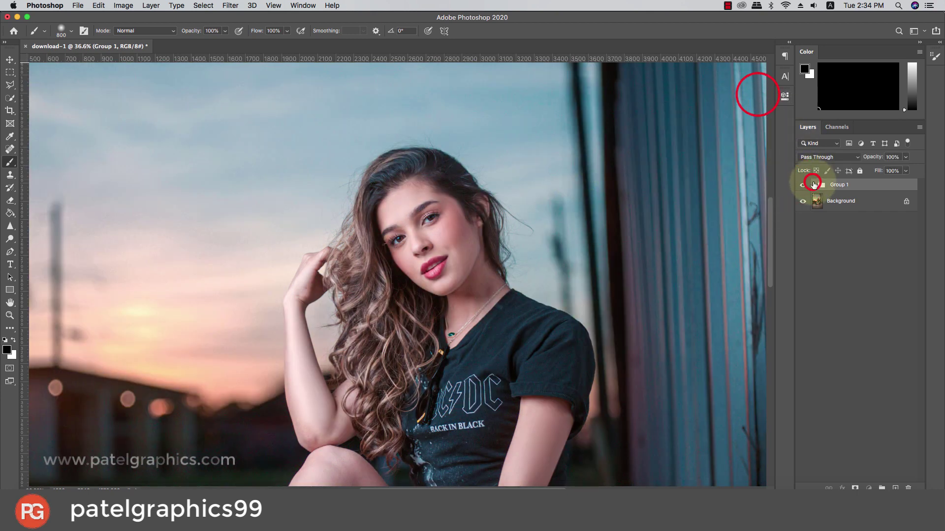
left_click(813, 185)
left_click(839, 241)
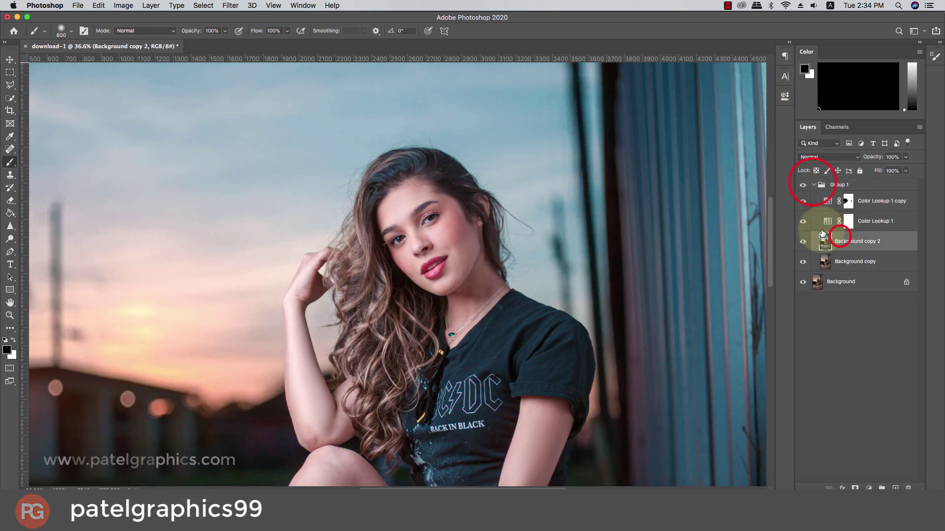
With the Sharpen tool at 50% strength, sharpen the left eye, nose and lips.
left_click(10, 226)
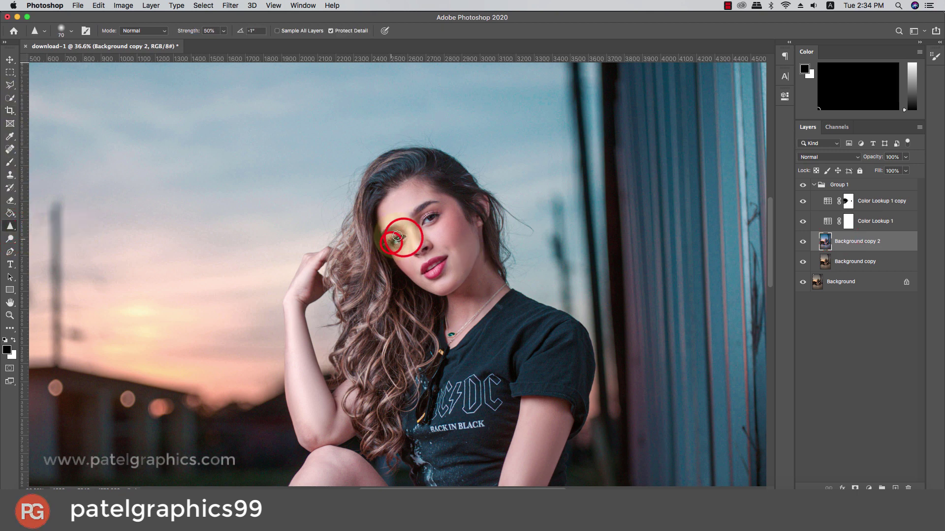
mouse_move(435, 215)
left_mouse_down()
mouse_move(418, 259)
mouse_move(426, 266)
left_mouse_up()
key("]")
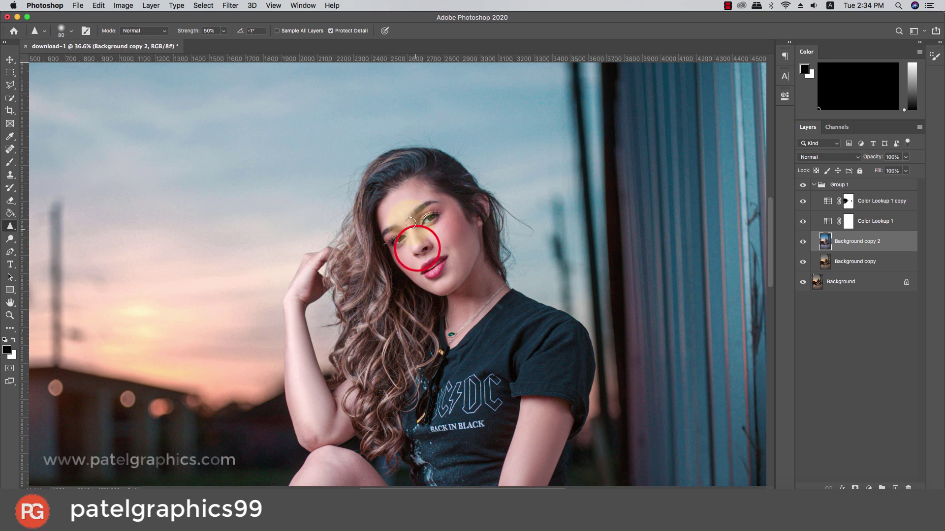
left_click_drag(408, 220, 402, 238)
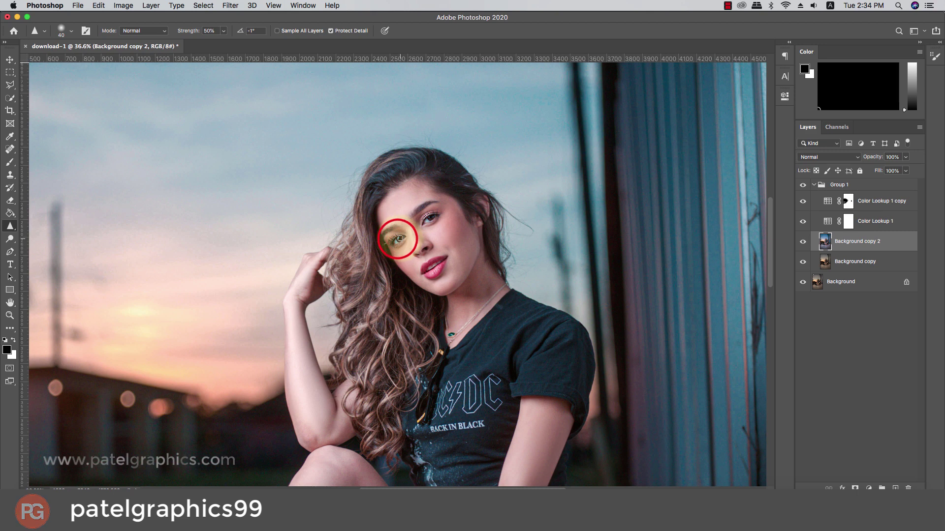
key("bracketright")
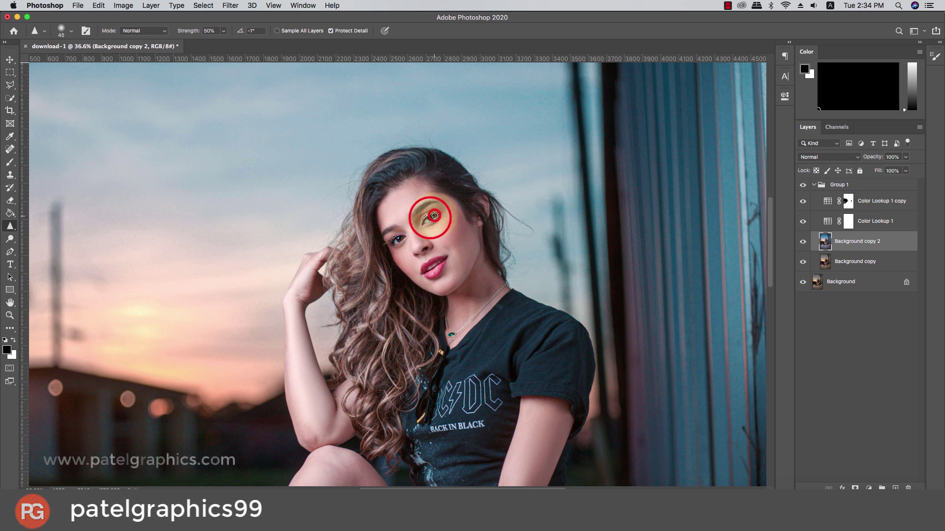
key("bracketright")
key("bracketright")
key("bracketright")
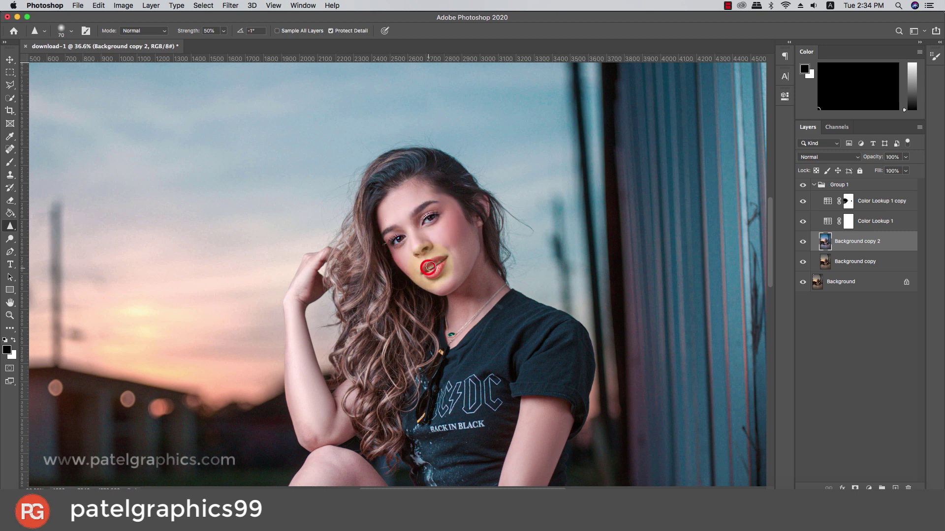
left_click_drag(430, 267, 441, 259)
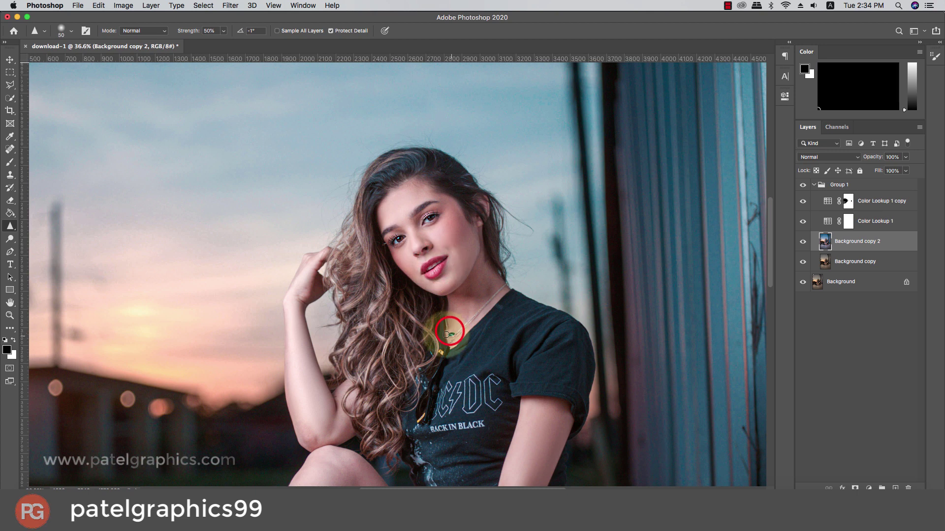
Sharpen the necklace chain and pendant with a larger brush.
left_click_drag(452, 334, 451, 339)
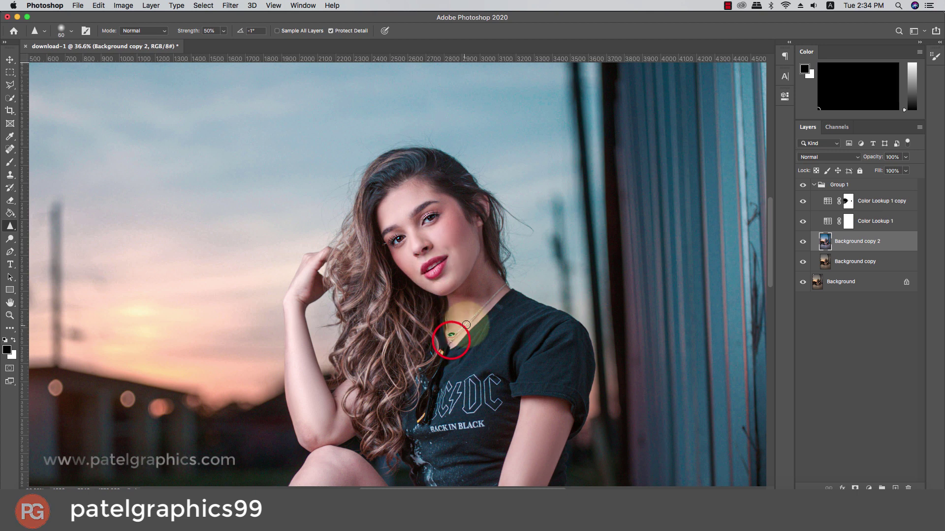
left_click_drag(502, 286, 450, 344)
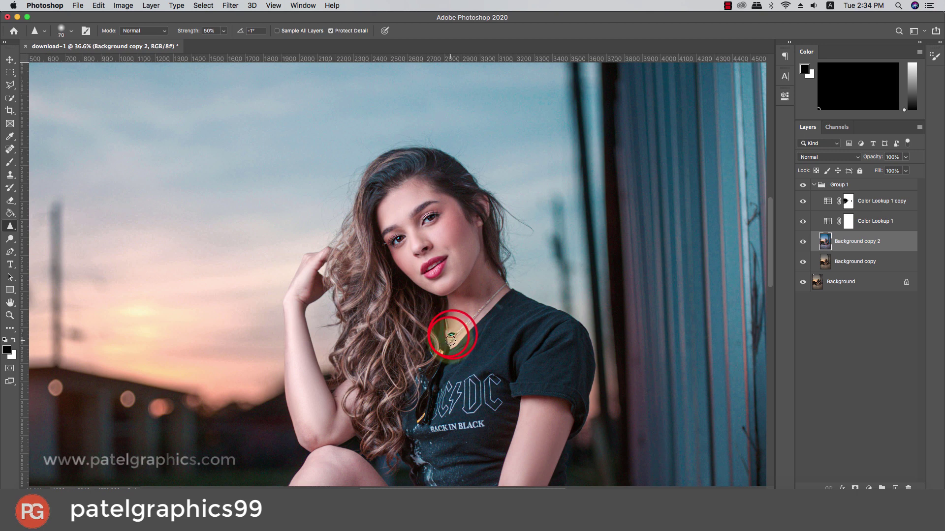
key("]")
scroll(499, 266, "down", 3)
scroll(475, 280, "down", 2)
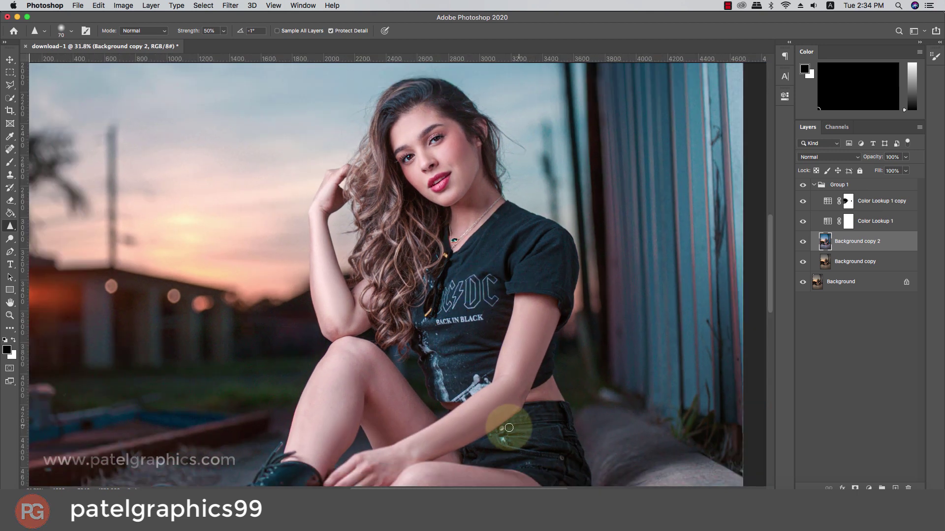
Sharpen the shorts button and the boot details between the legs.
left_click(551, 448)
scroll(508, 420, "down", 2)
scroll(492, 413, "down", 5)
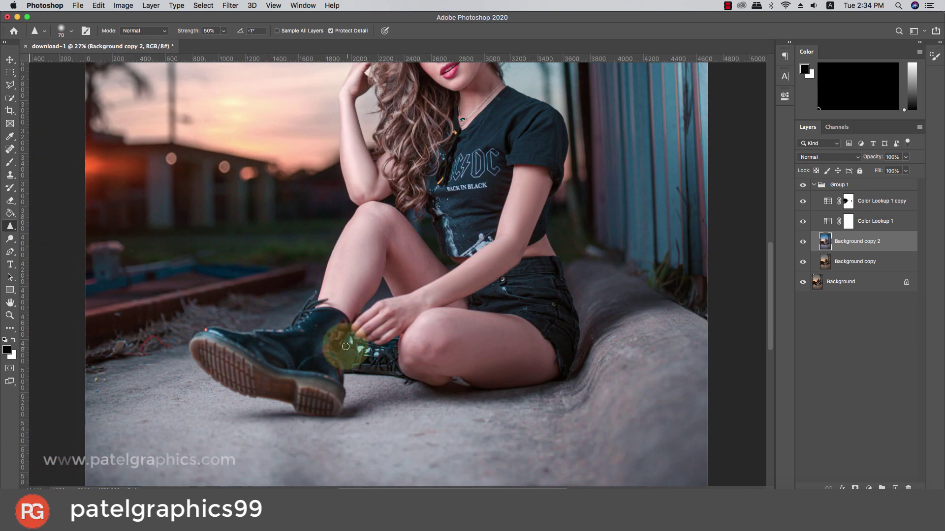
left_click(363, 351)
left_click_drag(385, 354, 361, 373)
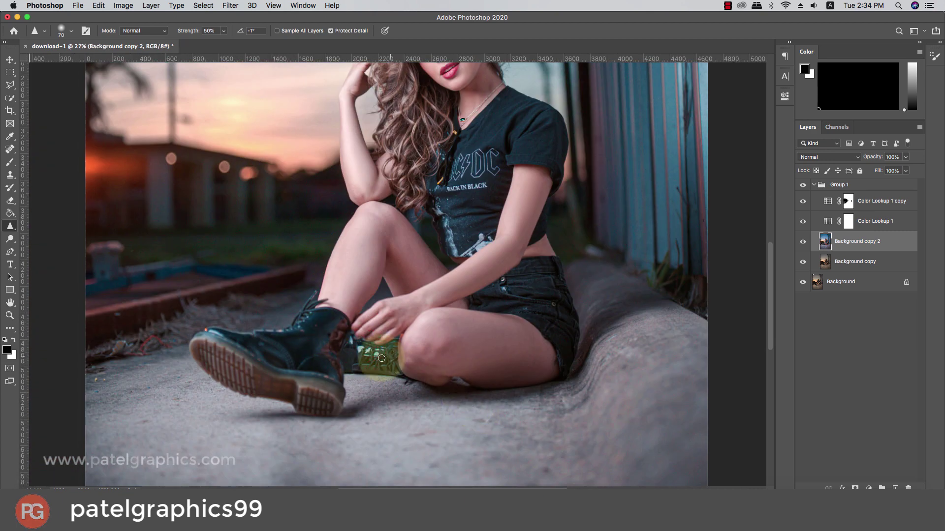
scroll(360, 373, "down", 4)
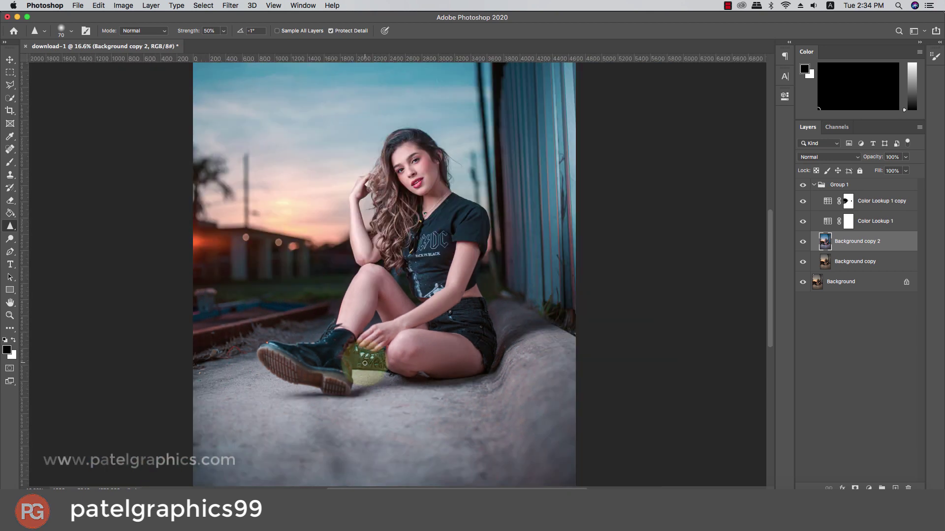
left_click(807, 185)
left_click(807, 185)
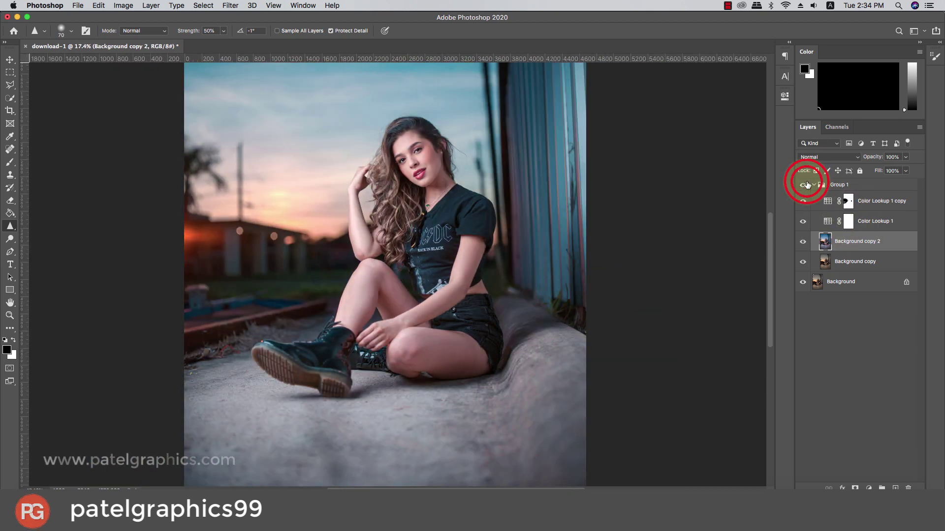
left_click(807, 185)
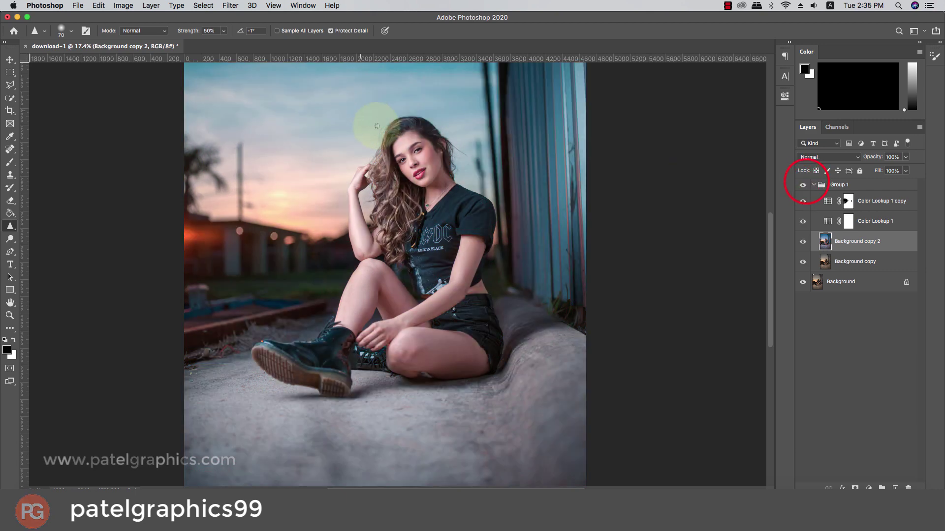
scroll(424, 139, "up", 1)
scroll(423, 138, "up", 3)
scroll(418, 143, "up", 1)
scroll(413, 145, "up", 2)
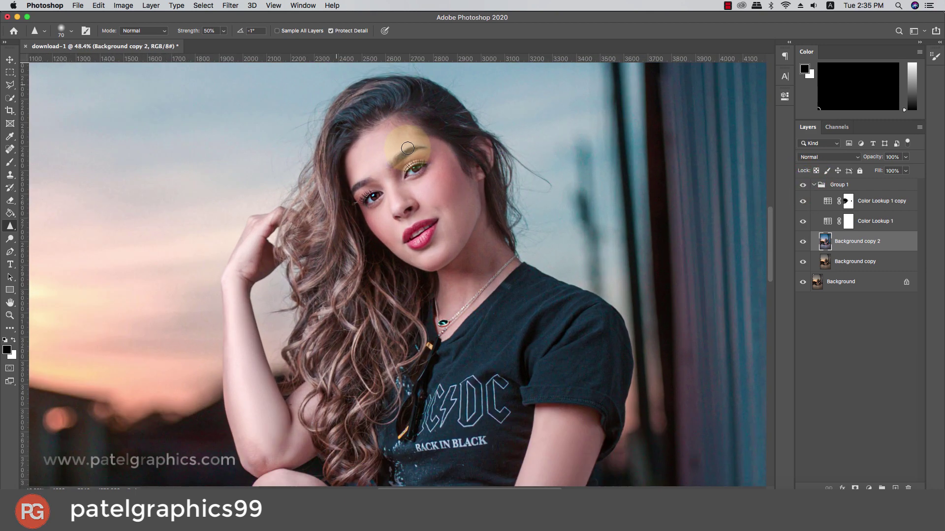
scroll(407, 148, "up", 2)
scroll(408, 148, "up", 1)
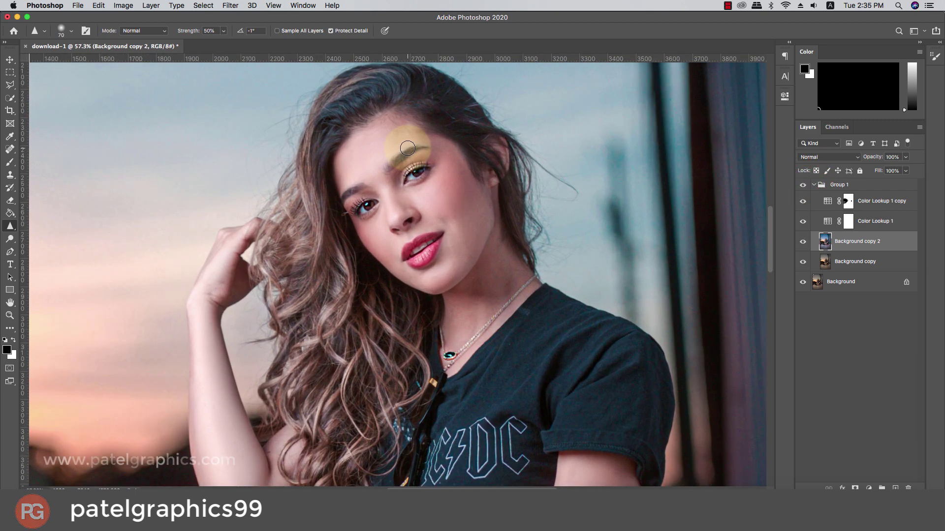
left_click(802, 185)
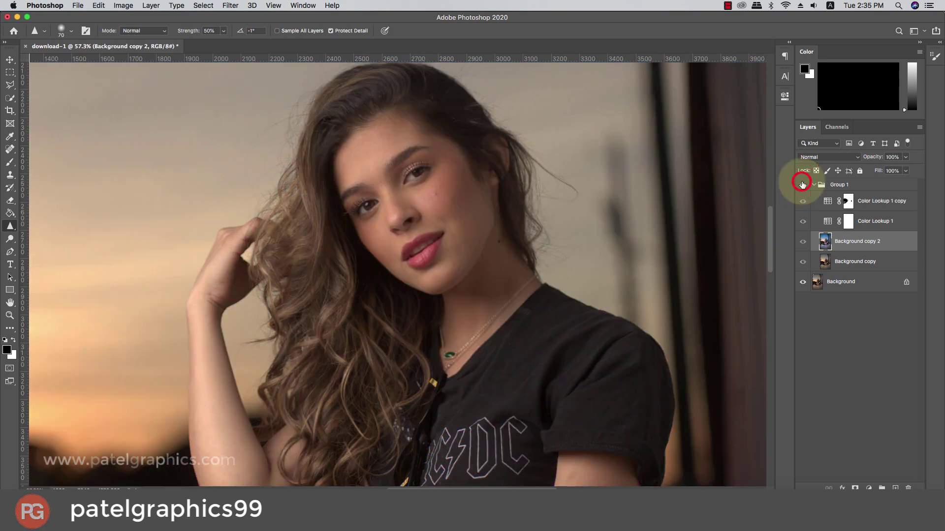
left_click(802, 185)
left_click(803, 185)
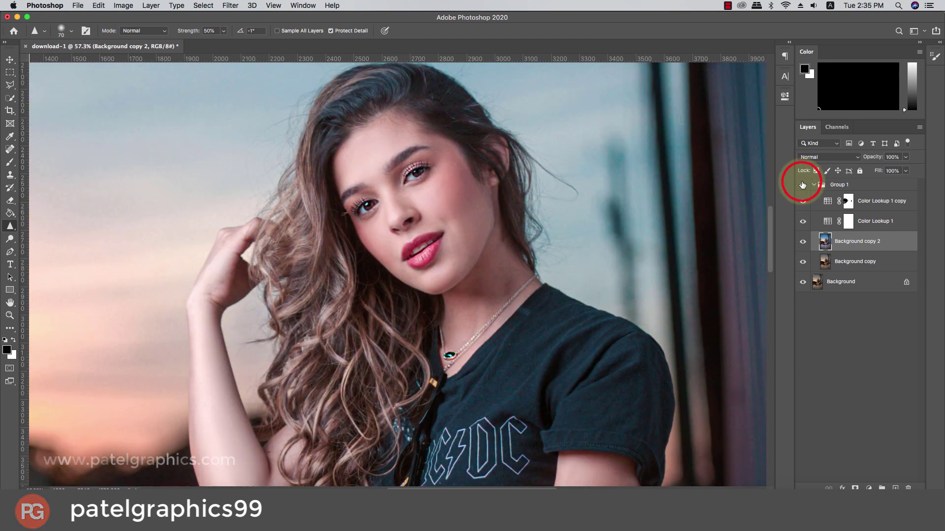
left_click(802, 185)
scroll(558, 217, "down", 1)
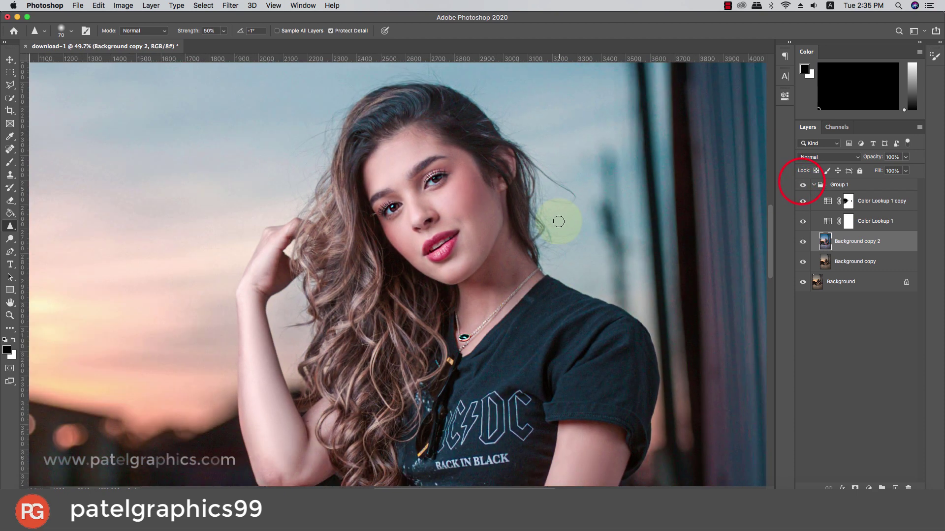
scroll(559, 221, "down", 5)
scroll(559, 222, "up", 2)
scroll(558, 222, "up", 1)
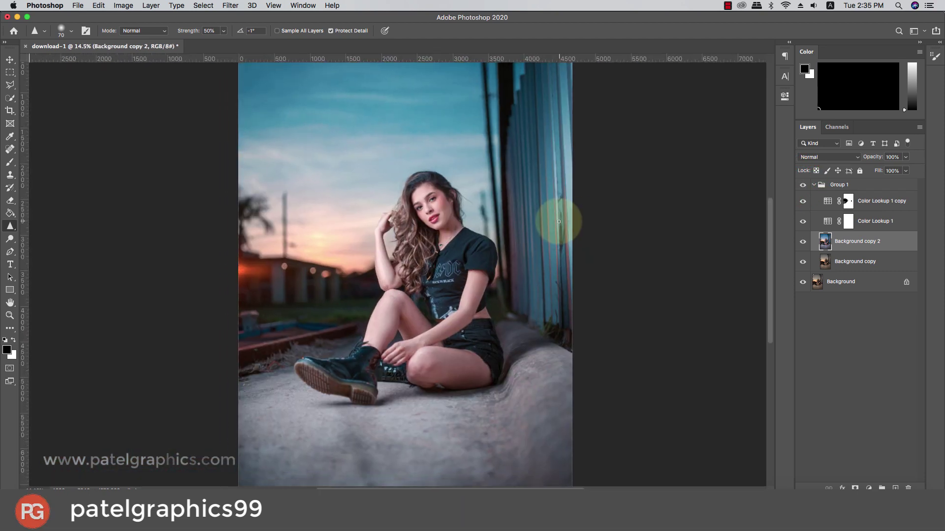
scroll(559, 221, "down", 1)
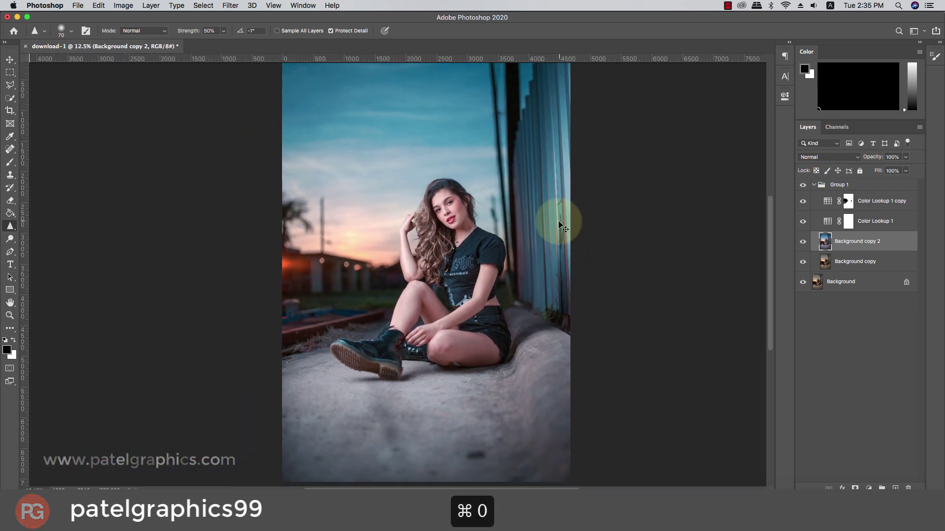
key("super+1")
key("super+0")
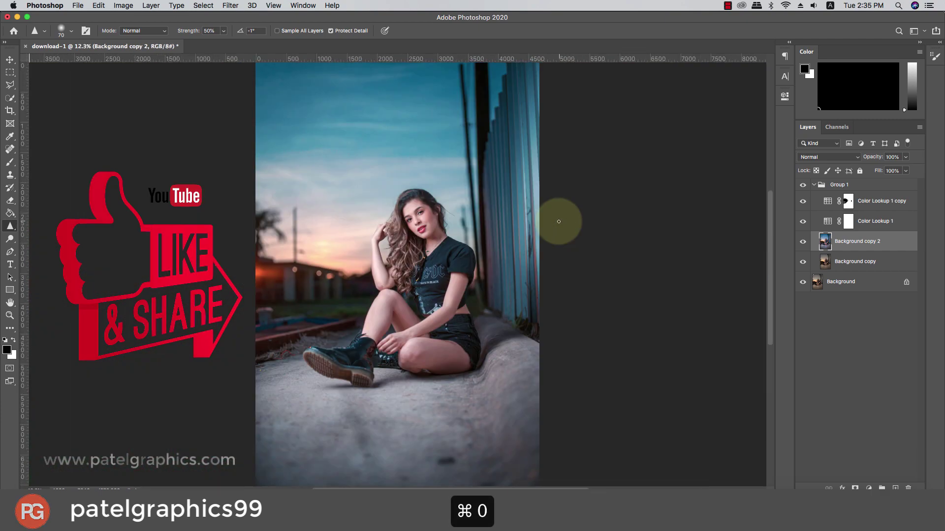
left_click(803, 185)
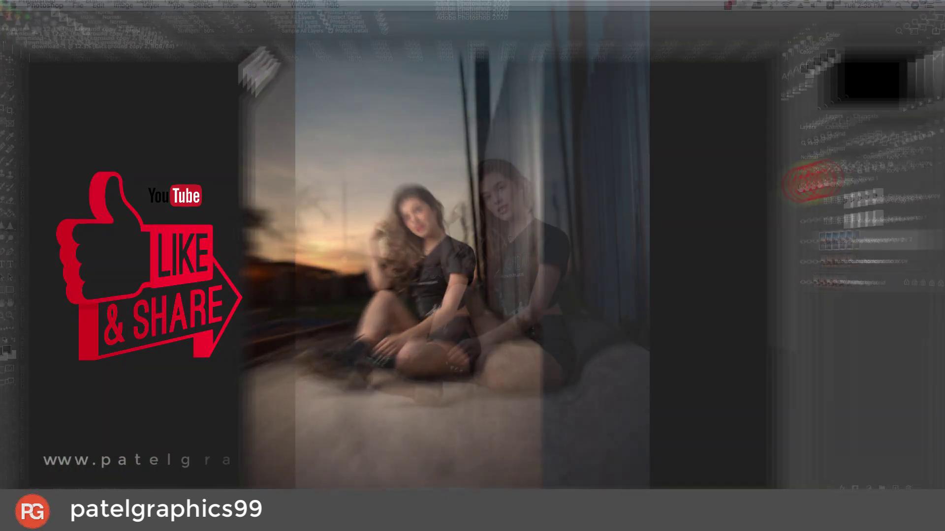